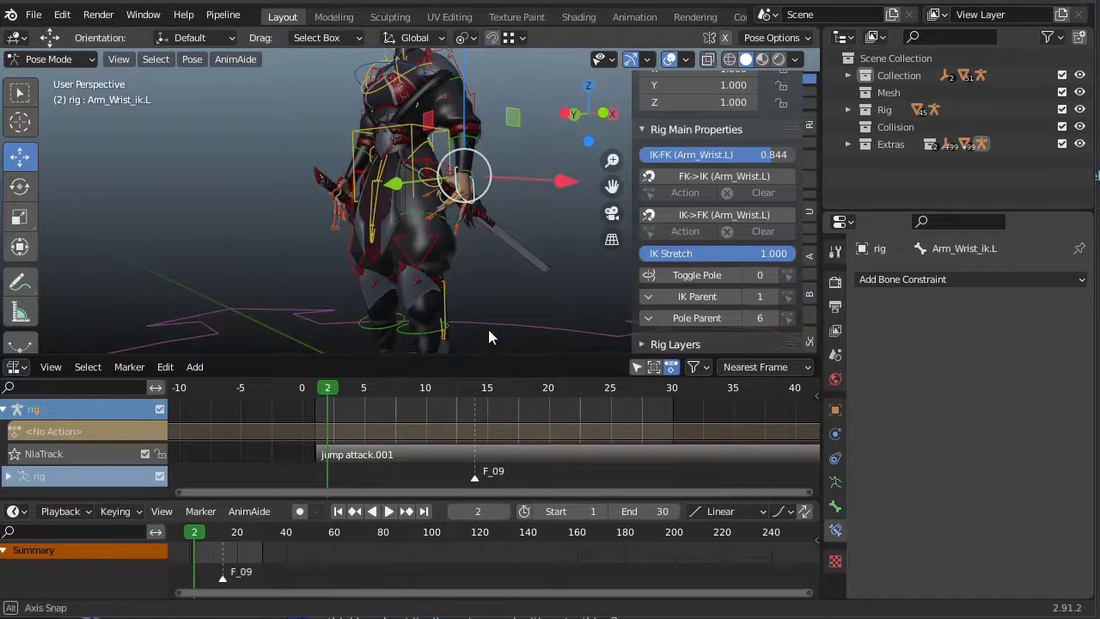
Step: Enlarge the NLA editor, move to frame 6 and select the jump attack.001 strip
middle_drag(496, 340, 514, 353)
mouse_move(524, 155)
shift+middle_down()
mouse_move(523, 175)
mouse_move(514, 157)
shift+middle_up()
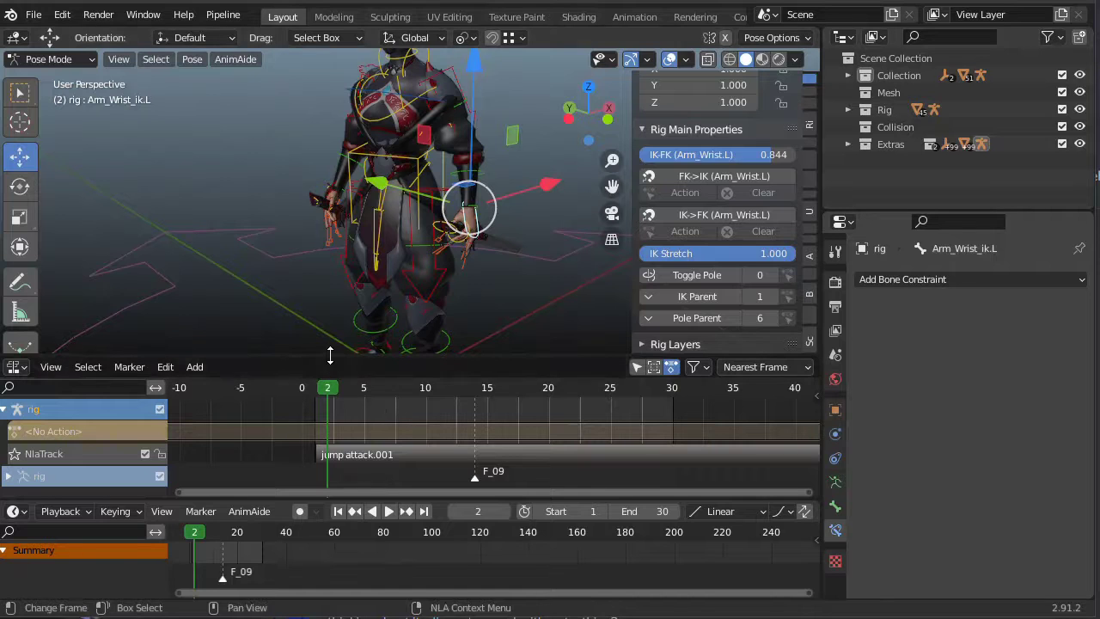
drag(326, 356, 376, 378)
click(356, 446)
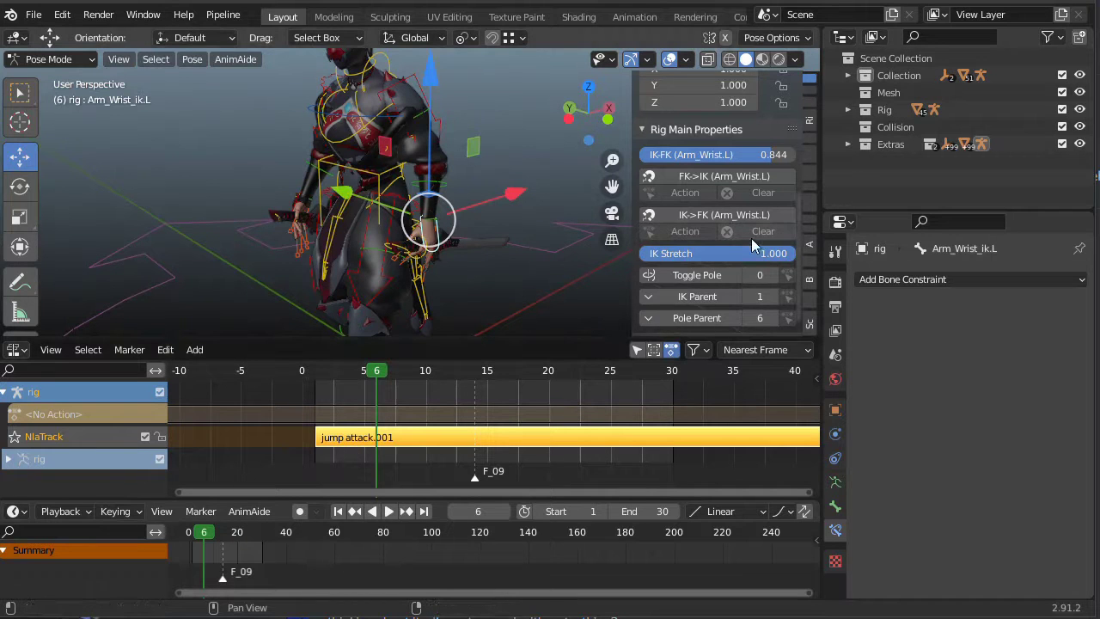
Step: Try moving the left wrist IK control, also with IK-FK (Arm_Wrist.L) set to 0 around frame 9
scroll(751, 238, down, 1)
drag(430, 220, 527, 166)
right_click(527, 165)
drag(772, 140, 639, 148)
drag(384, 373, 413, 376)
drag(386, 291, 478, 185)
key(ctrl+z)
Step: Set IK-FK (Arm_Wrist.L) to 1.000, try moving the left wrist IK control and preview the playback
drag(725, 141, 796, 140)
drag(381, 307, 456, 226)
key(space)
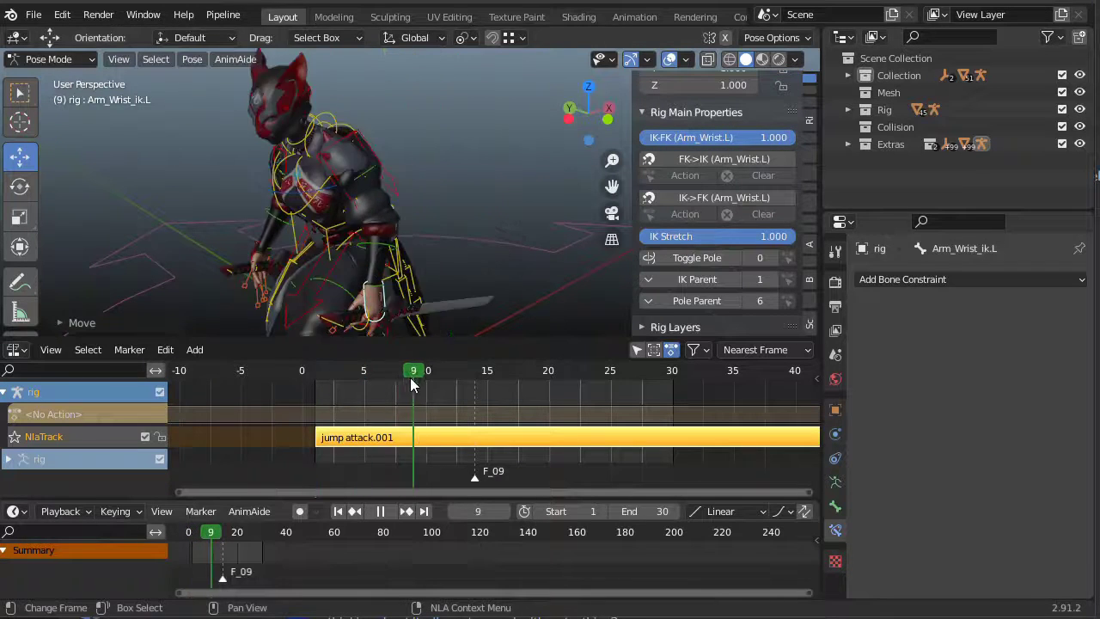
key(Escape)
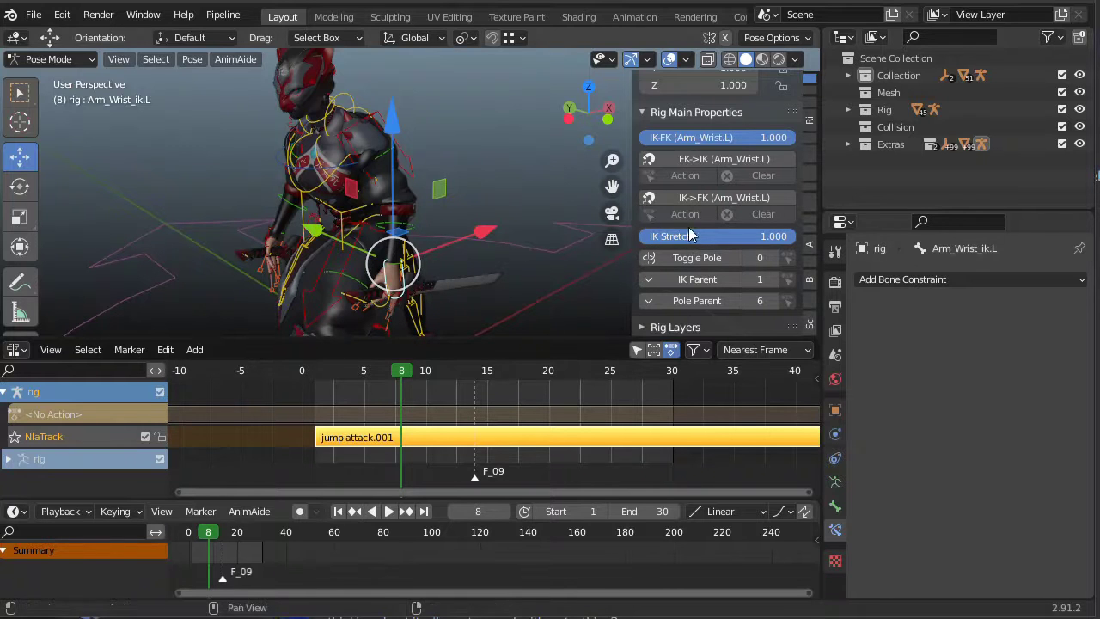
Step: Enter tweak mode on the jump attack.001 strip, preview its baked keyframes and exit tweak mode
mouse_move(559, 229)
middle_down()
mouse_move(477, 251)
mouse_move(508, 258)
mouse_move(560, 226)
middle_up()
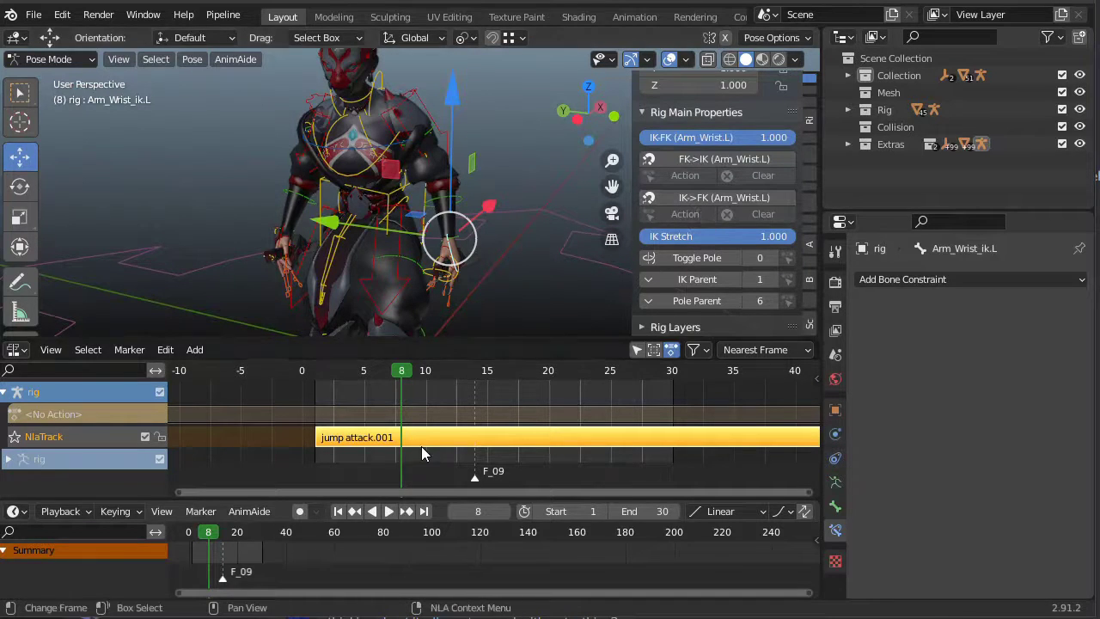
key(Tab)
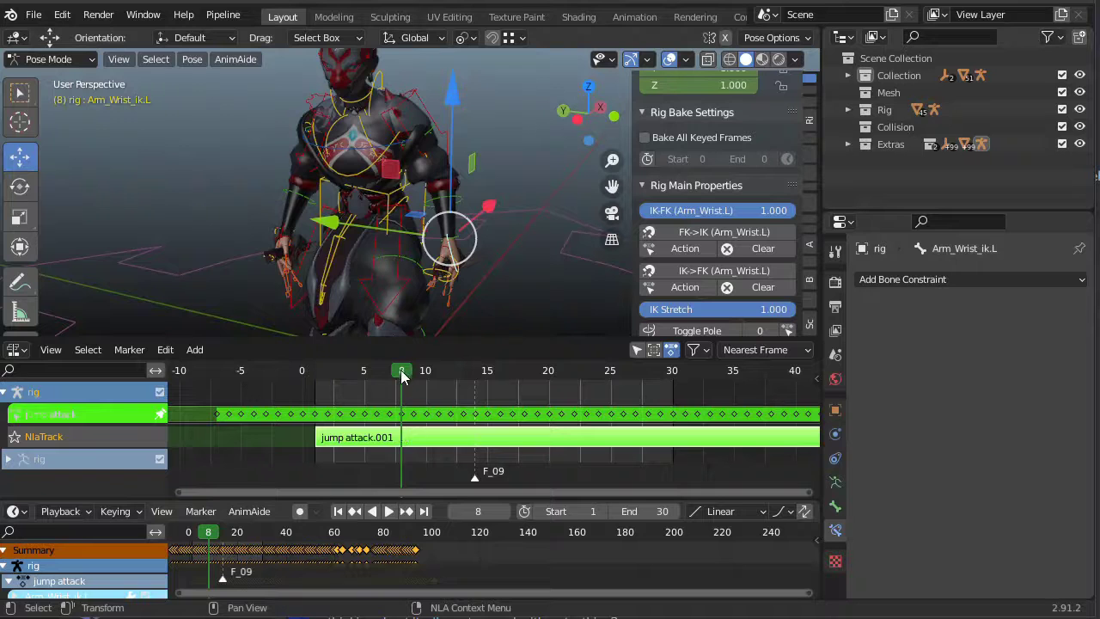
drag(402, 378, 330, 371)
key(space)
key(Tab)
key(space)
Step: Try moving the left wrist IK control at frame 8, then undo the move
key(g)
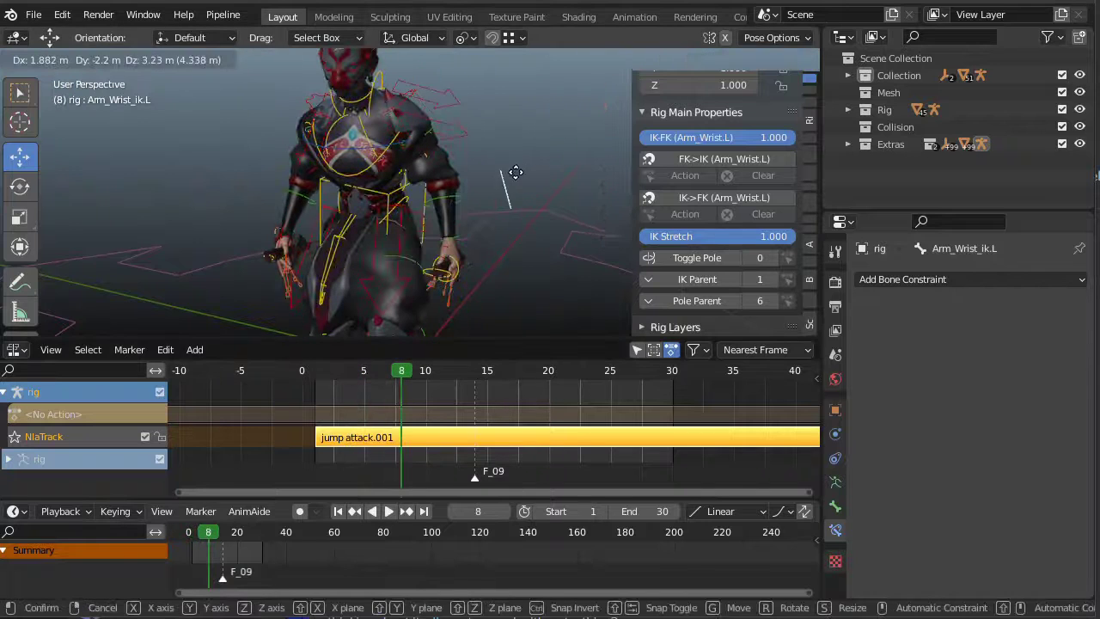
click(390, 211)
key(ctrl+z)
Step: Set IK-FK (Arm_Wrist.L) to 0, go to frame 10 and try rotating the left upper arm FK control
drag(716, 138, 643, 139)
drag(346, 370, 320, 371)
key(space)
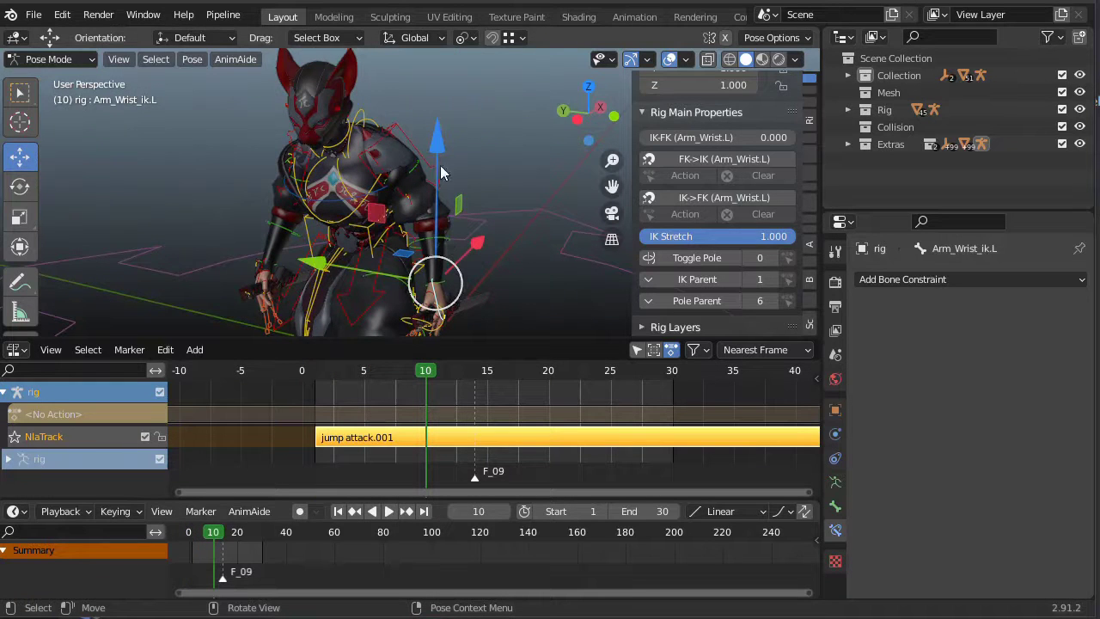
click(418, 167)
key(r)
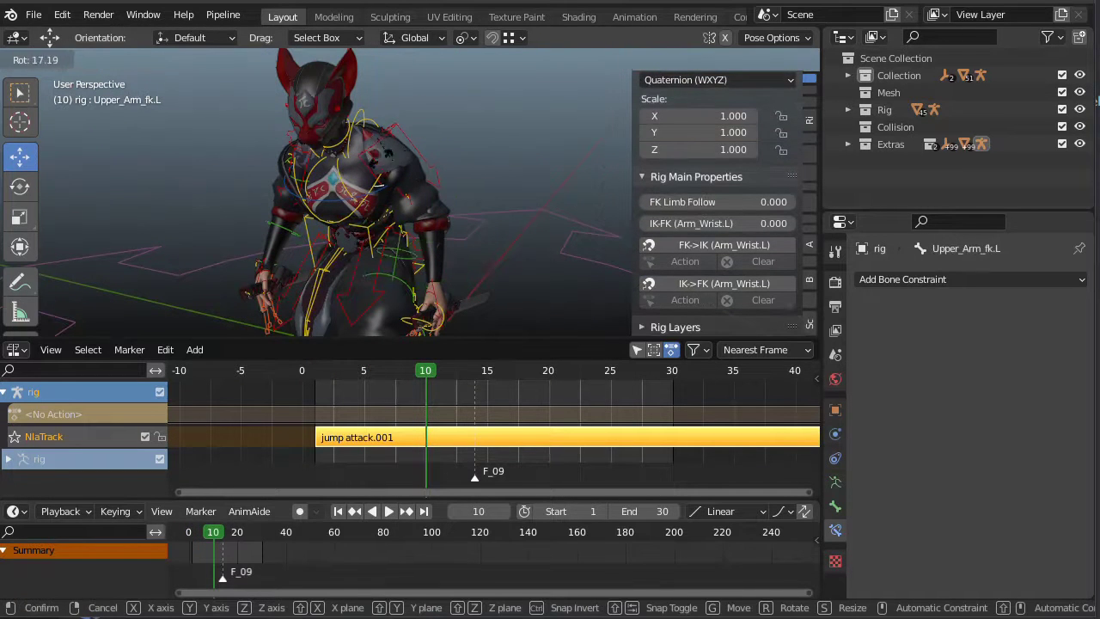
click(554, 210)
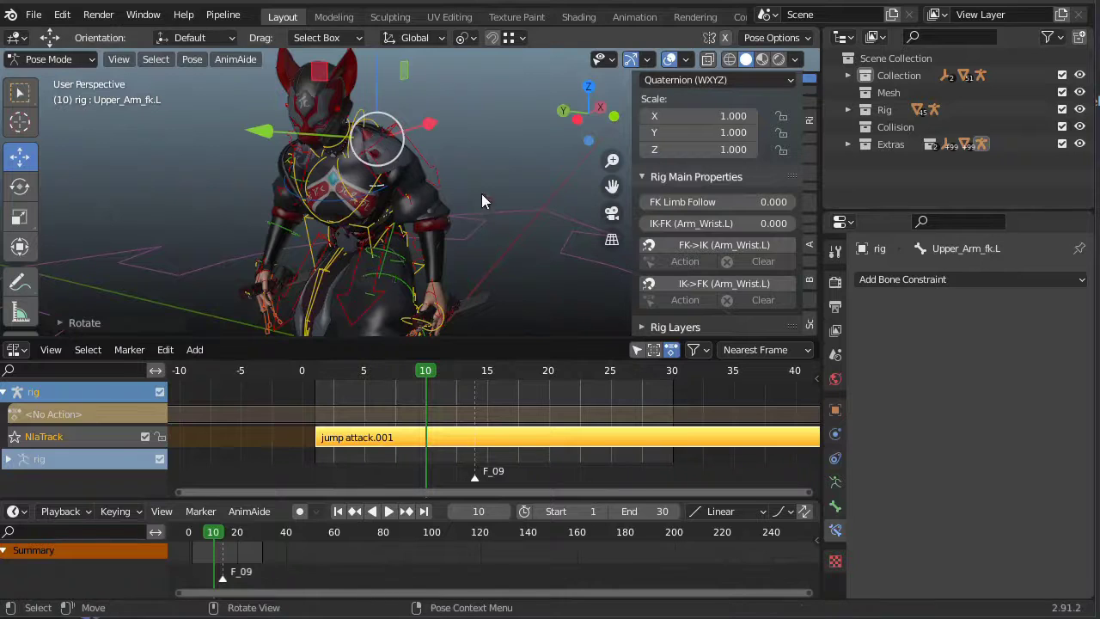
Step: Set IK-FK (Arm_Wrist.L) to 1.000 and trackball-rotate the left upper arm FK control toward the body
drag(684, 223, 797, 223)
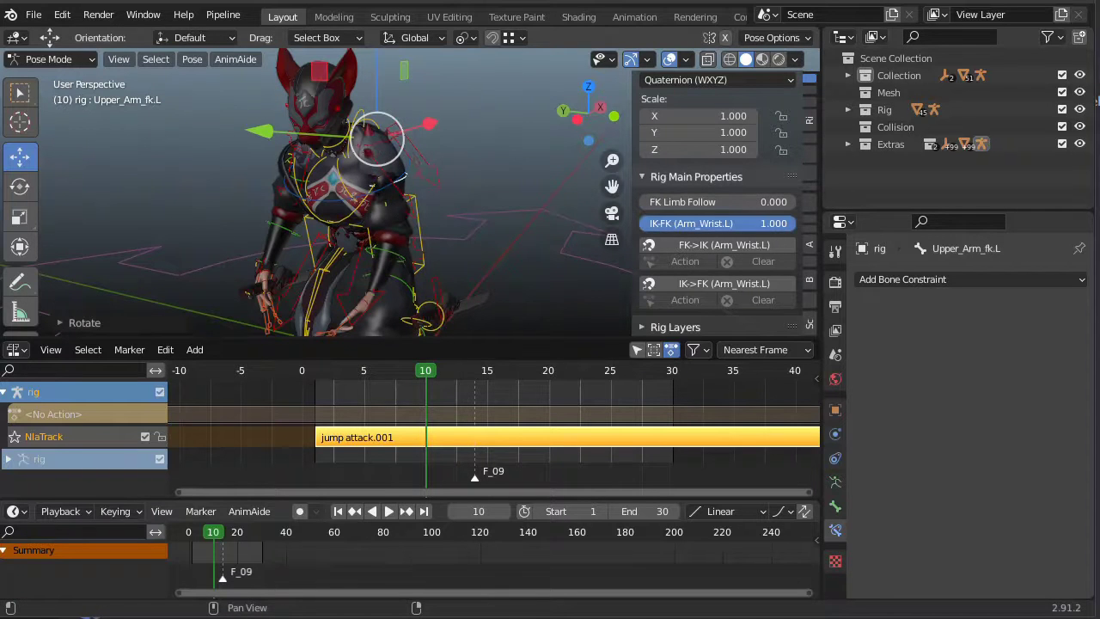
key(r)
key(r)
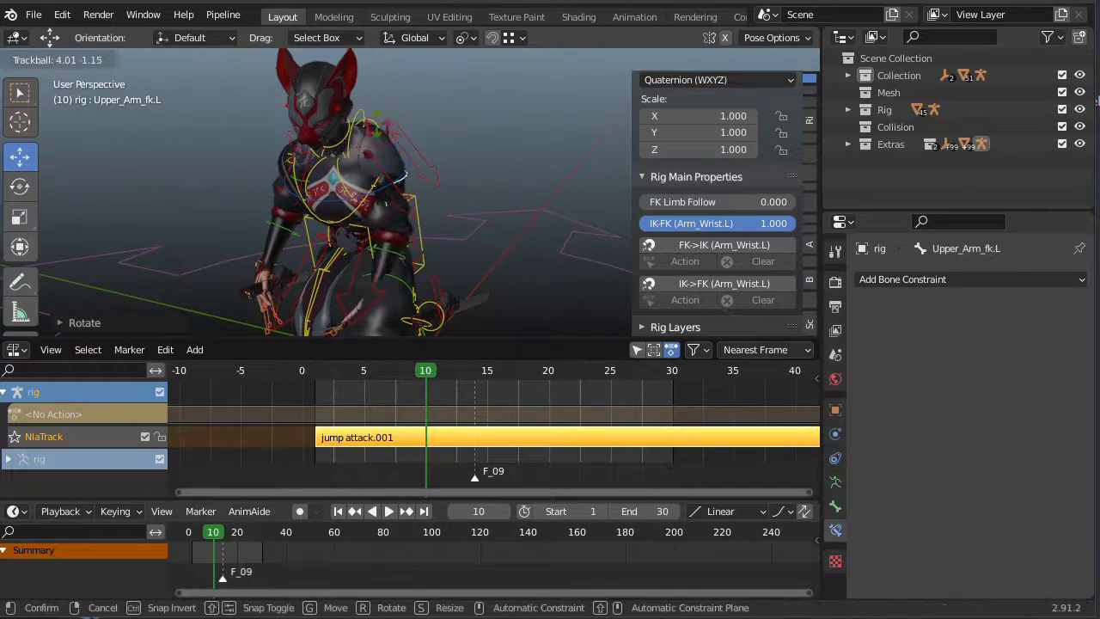
click(391, 247)
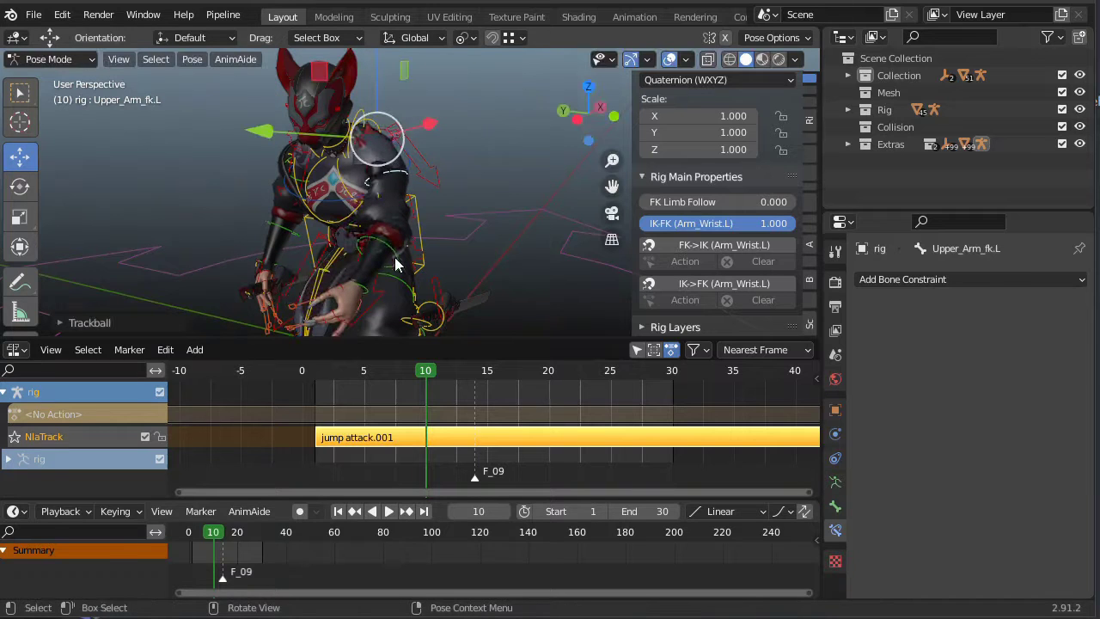
Step: Rotate the left lower arm FK control so that the forearm crosses in front of the chest
click(394, 254)
key(r)
key(r)
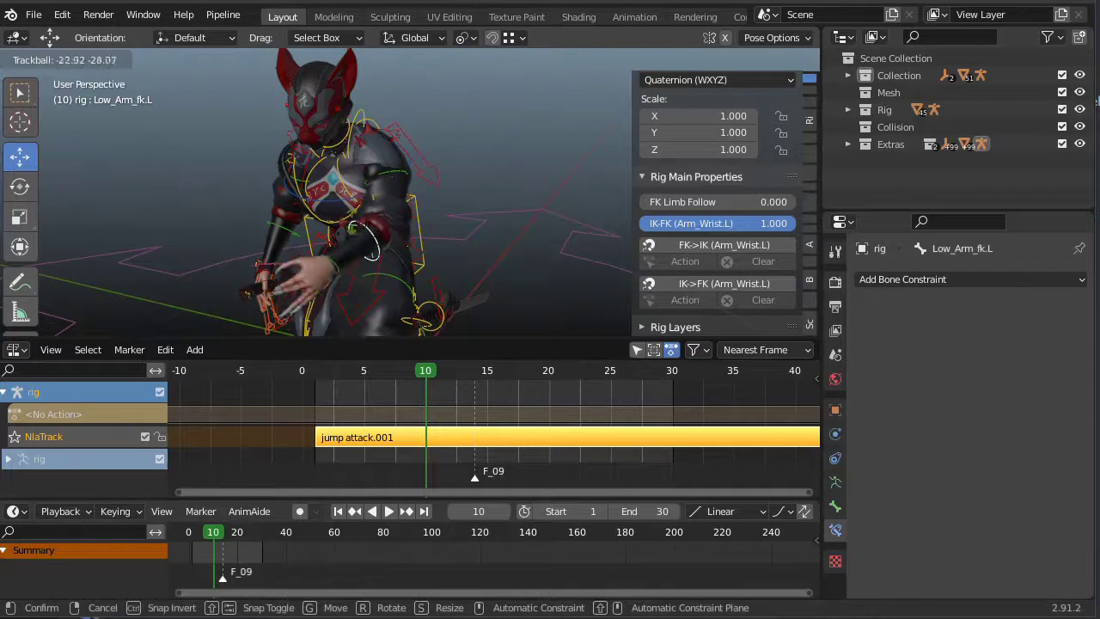
click(312, 196)
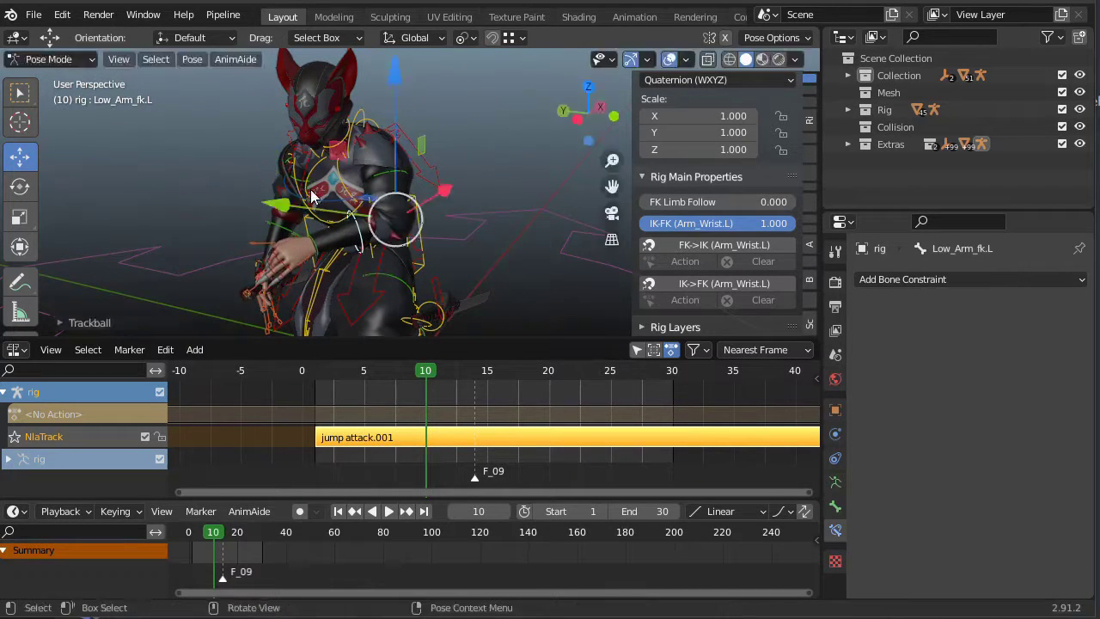
key(r)
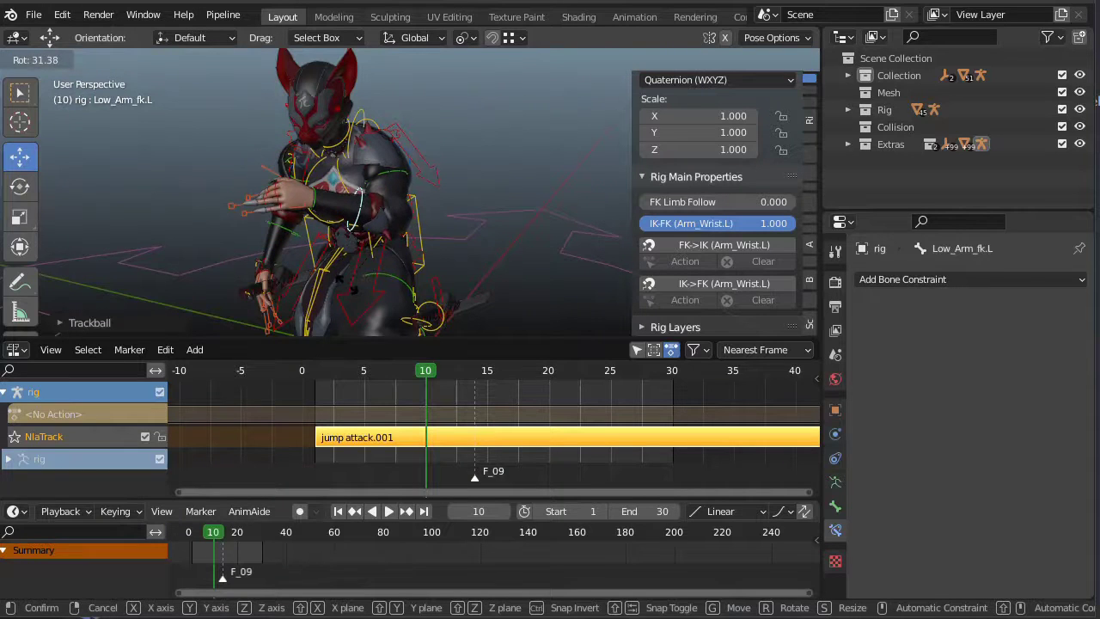
click(488, 260)
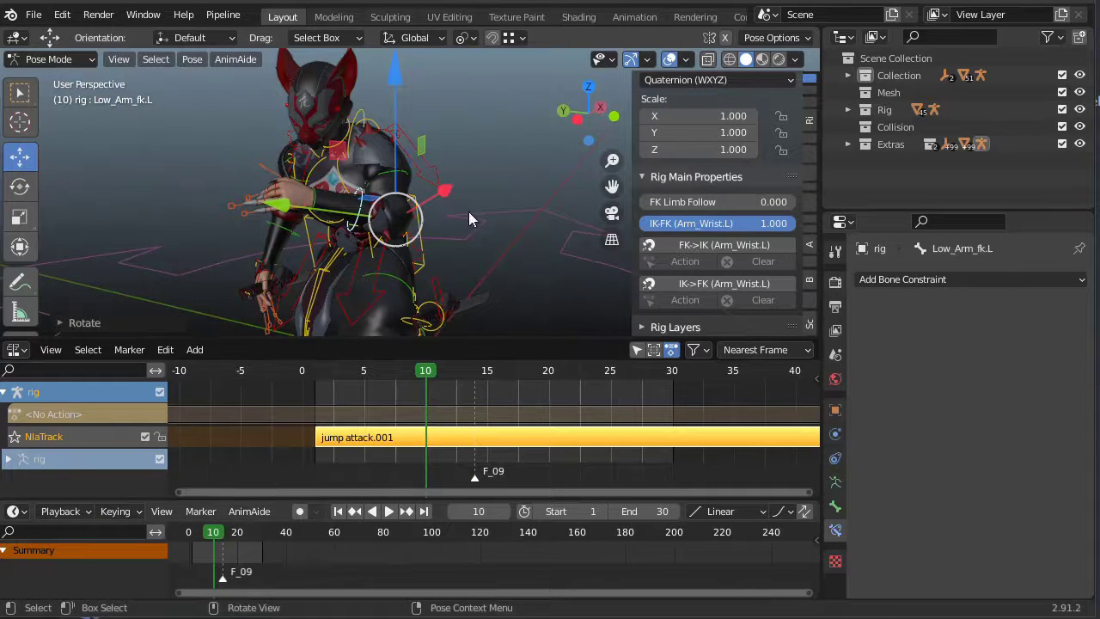
Step: Set the rig's NLA animation data blending to Combine
key(n)
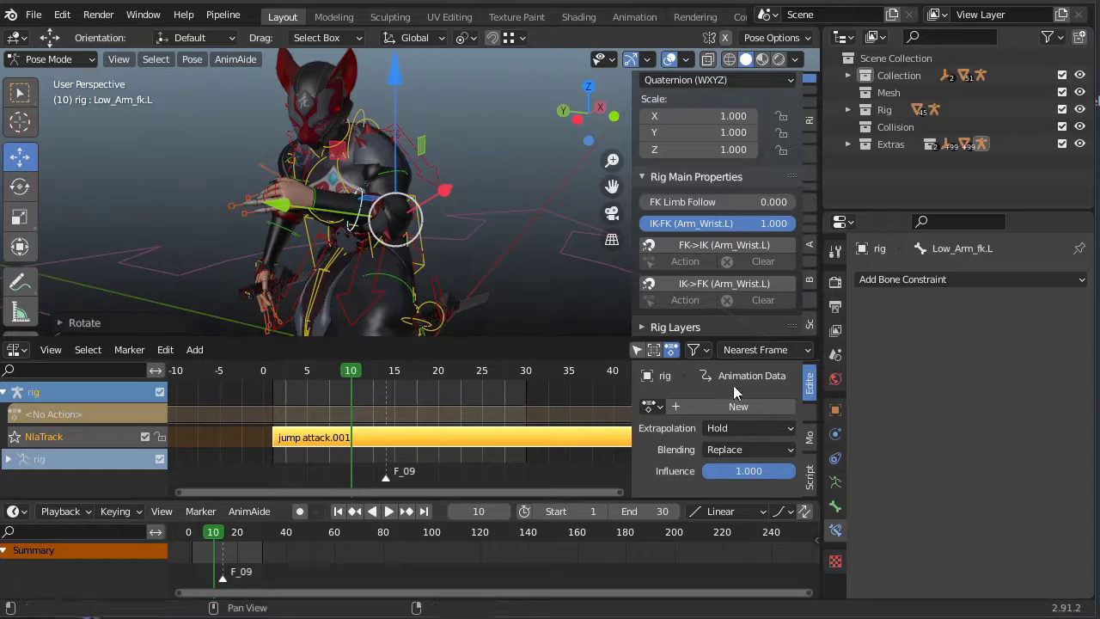
click(735, 449)
click(740, 490)
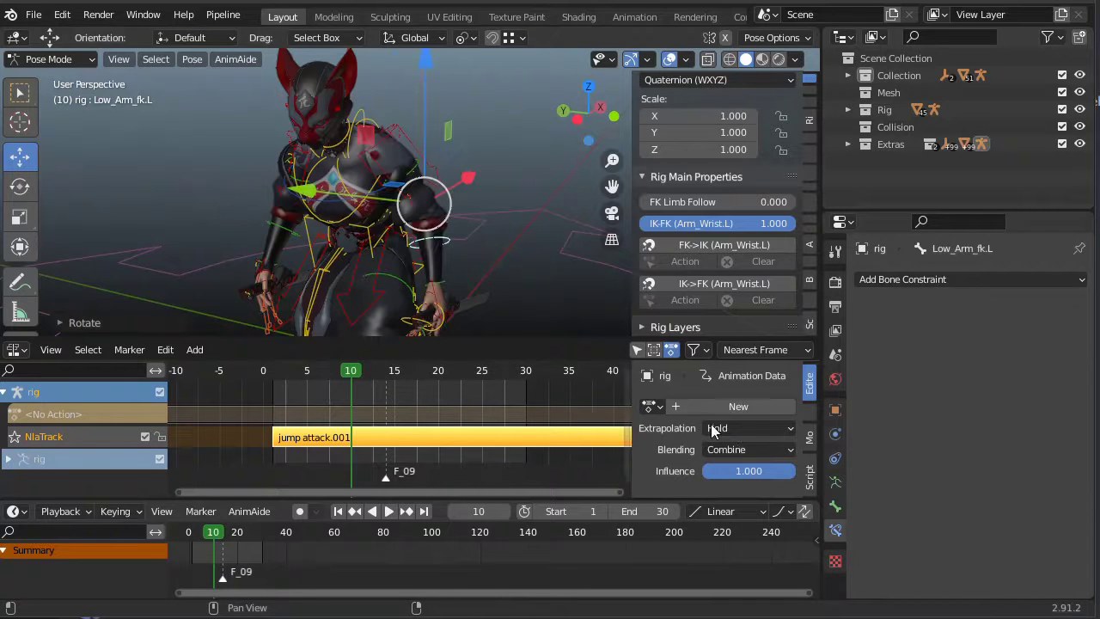
Step: Rotate the left lower arm and upper arm FK controls to bring the forearm across the torso at frame 10
key(r)
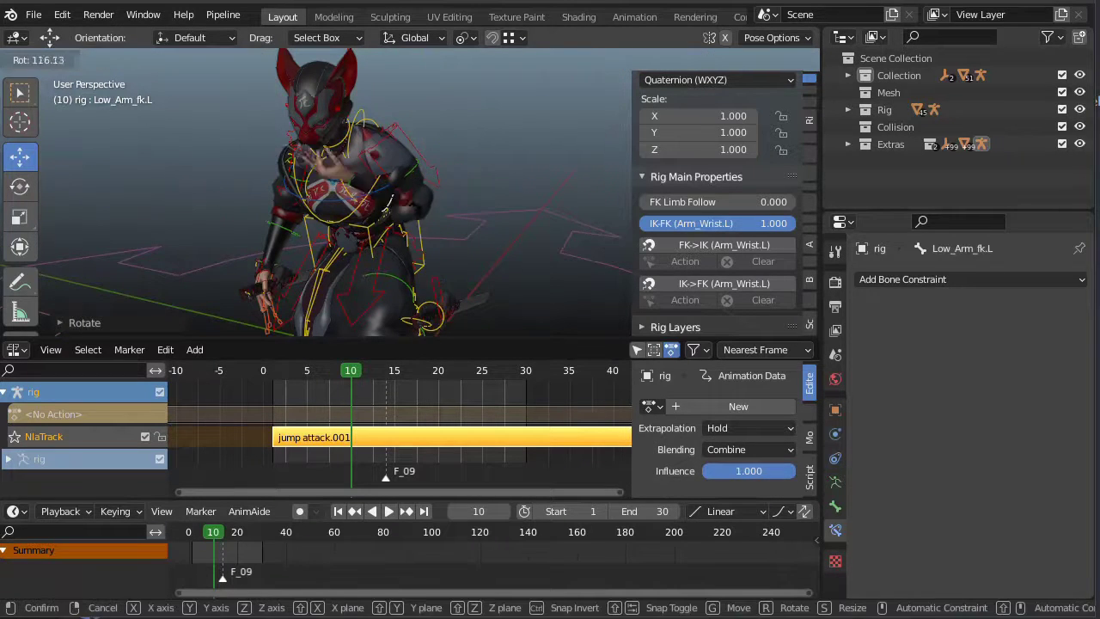
click(421, 242)
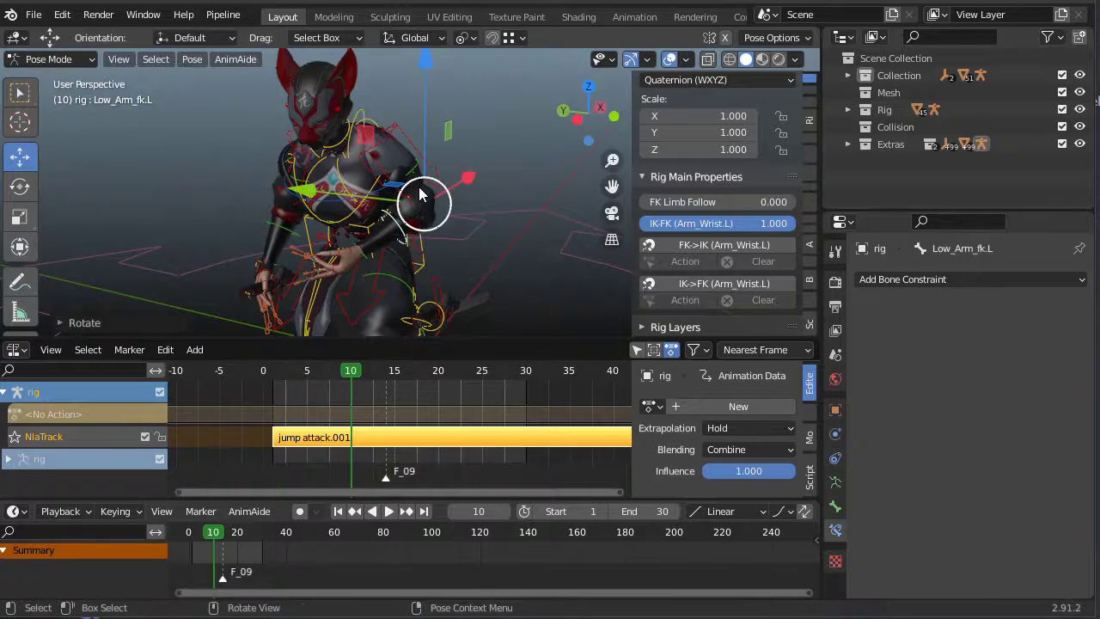
click(383, 139)
key(r)
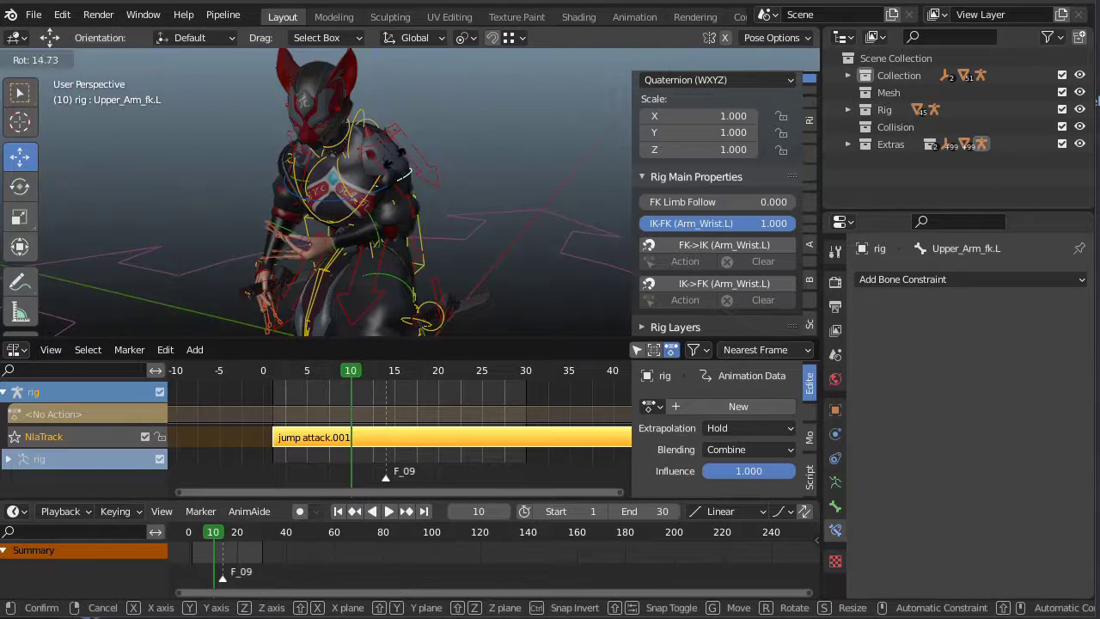
click(396, 162)
key(r)
key(r)
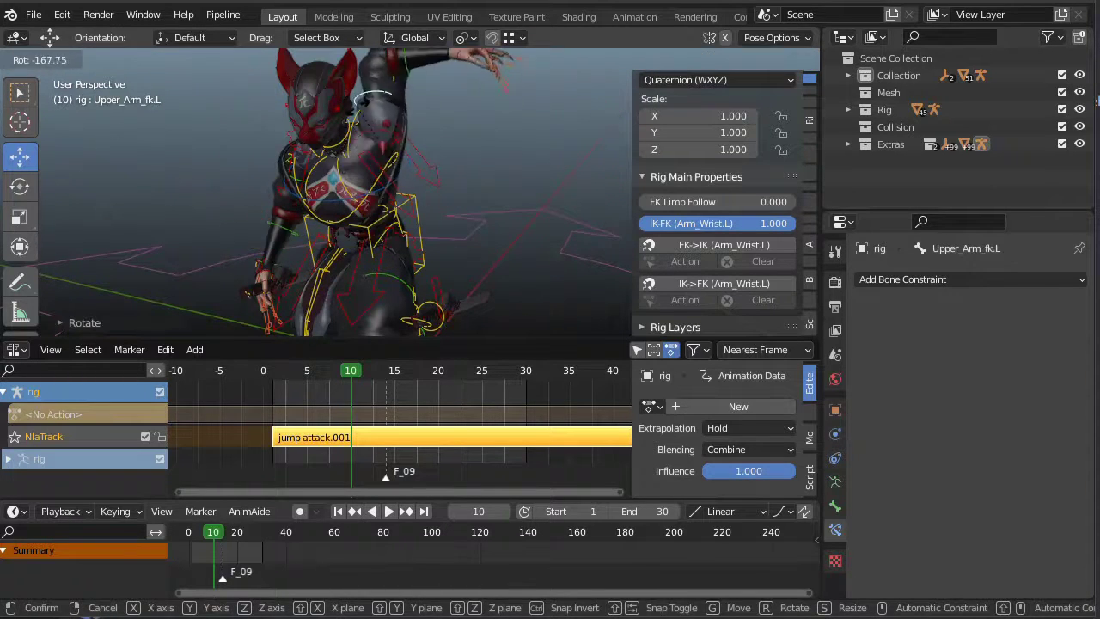
click(345, 88)
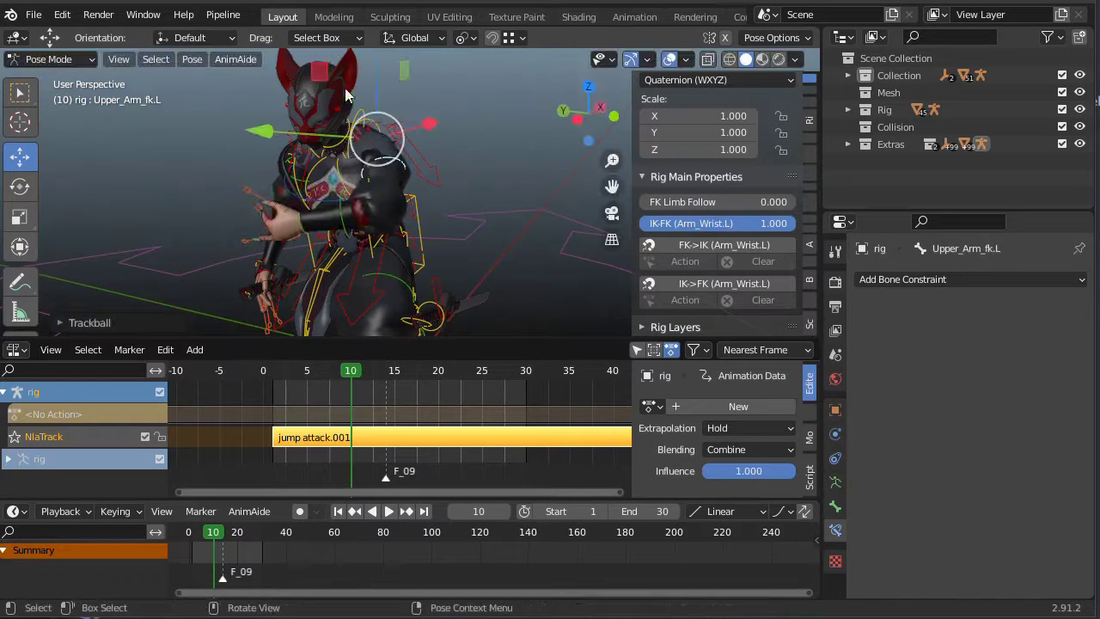
Step: Insert Location & Rotation keyframes on the left upper arm and lower arm FK controls at frame 10
key(i)
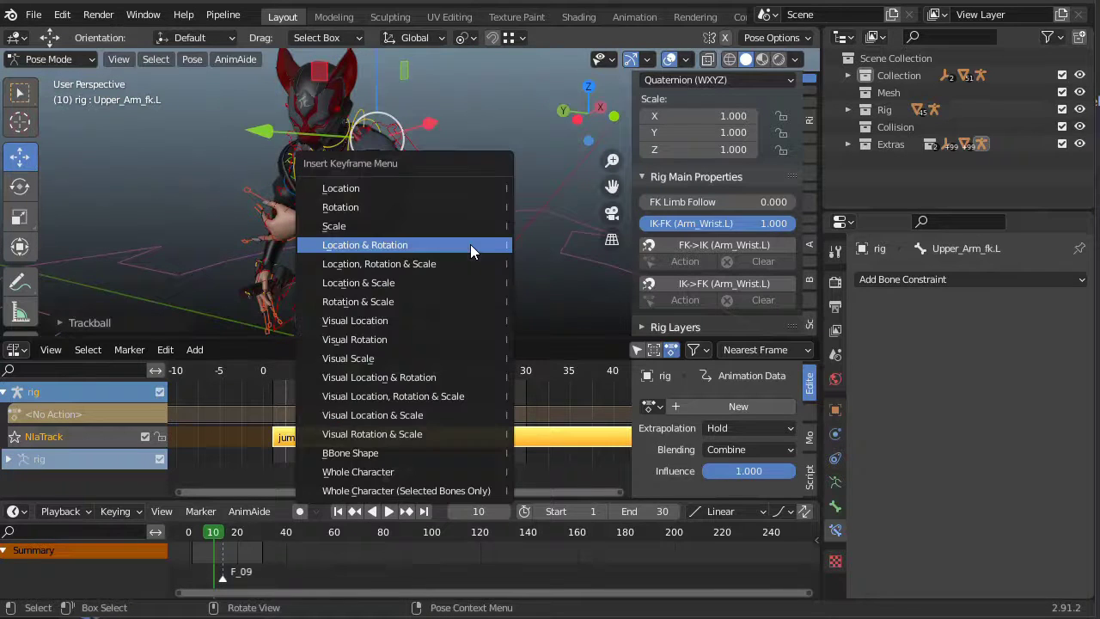
click(470, 244)
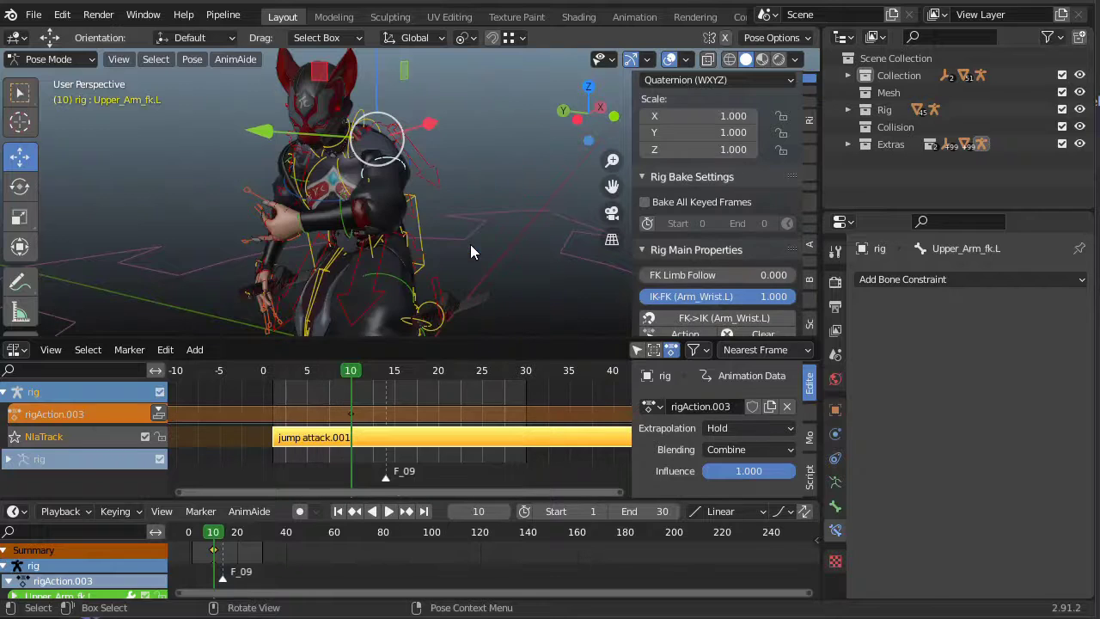
click(349, 240)
key(i)
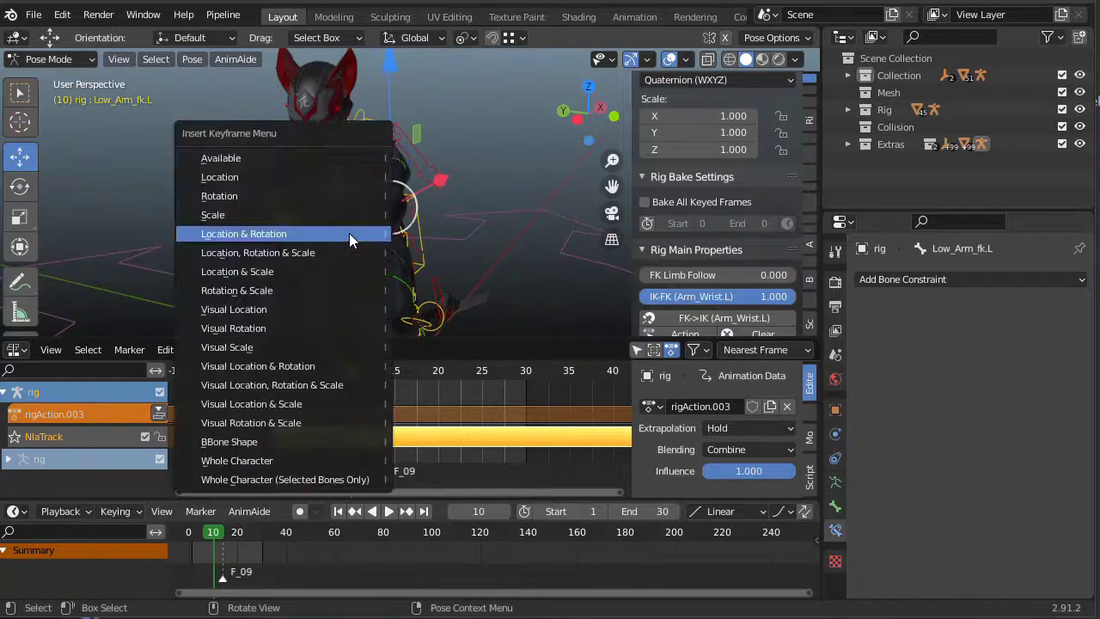
click(349, 234)
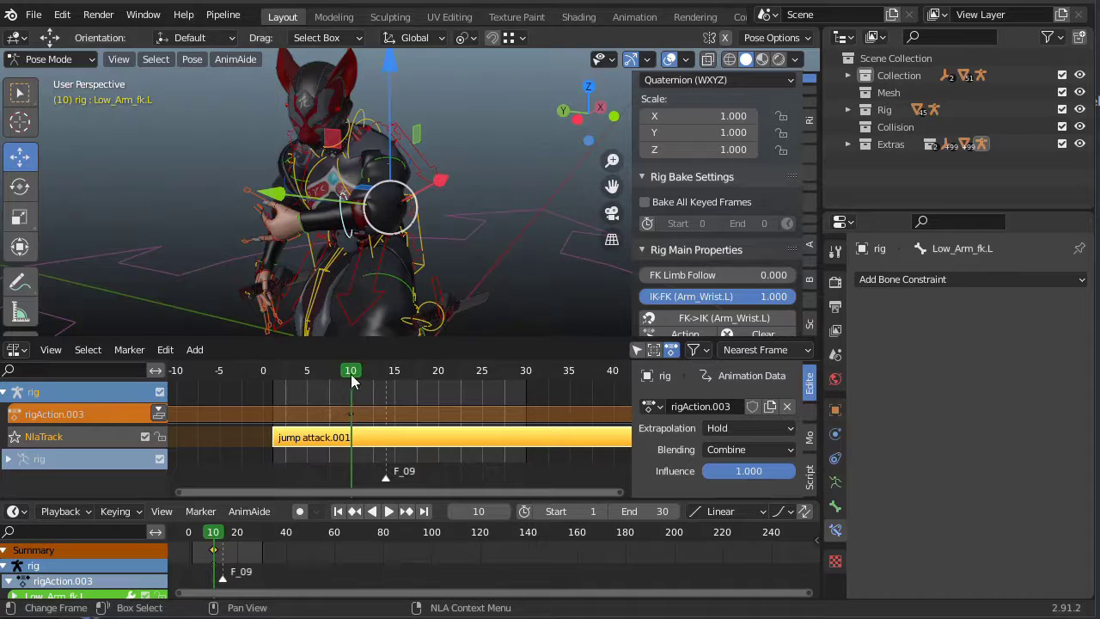
Step: Set IK-FK (Arm_Wrist.L) to 0 and keyframe the property at frame 8
click(741, 279)
click(774, 296)
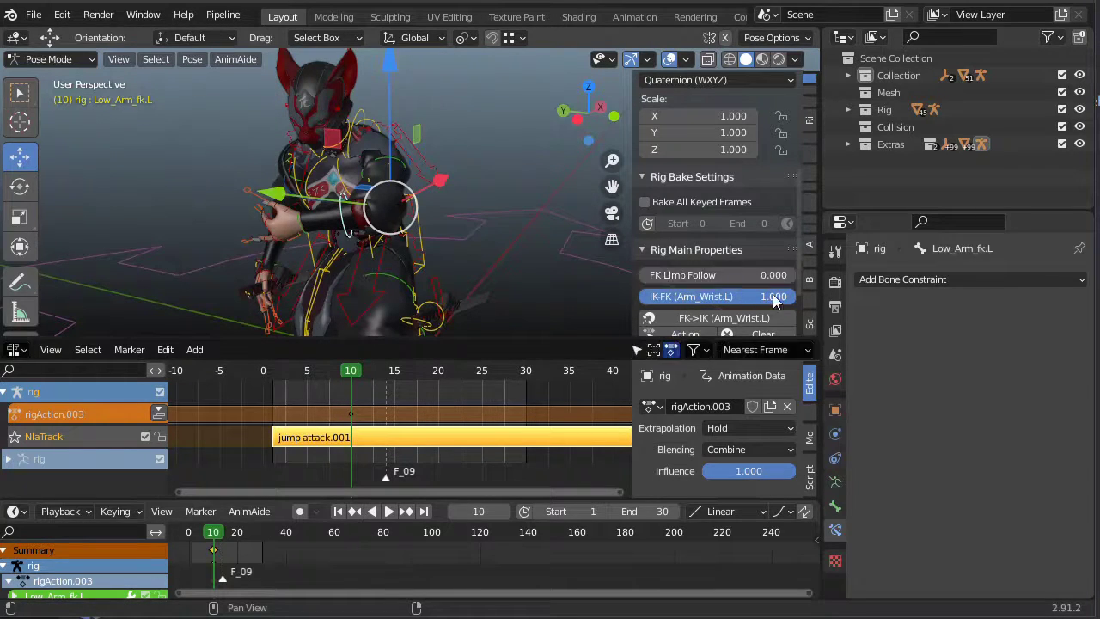
drag(774, 296, 636, 295)
drag(285, 368, 336, 388)
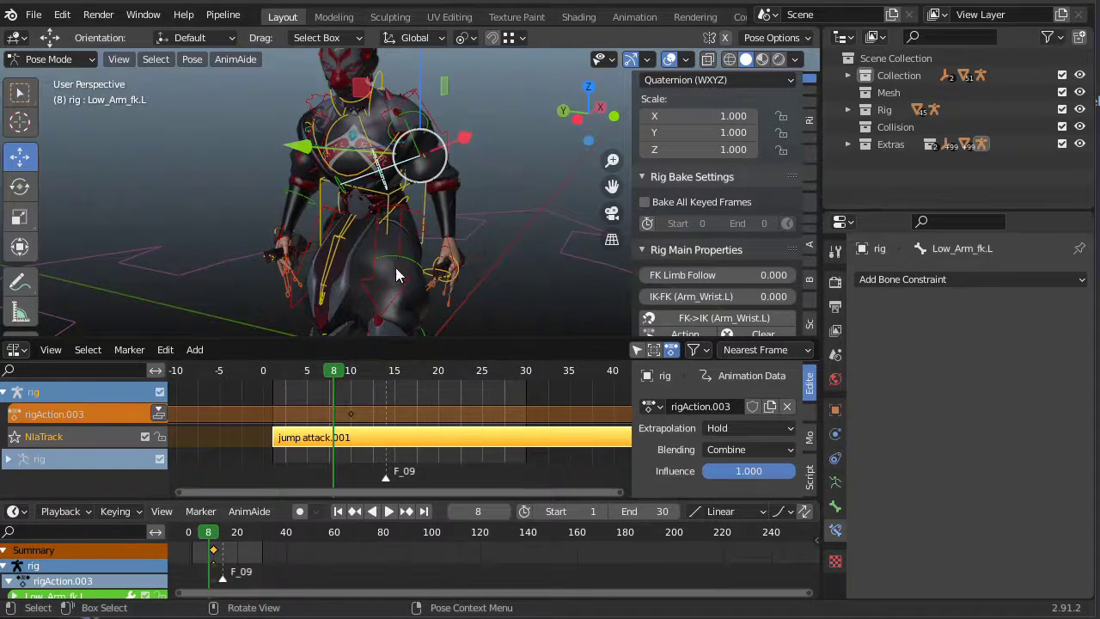
click(693, 295)
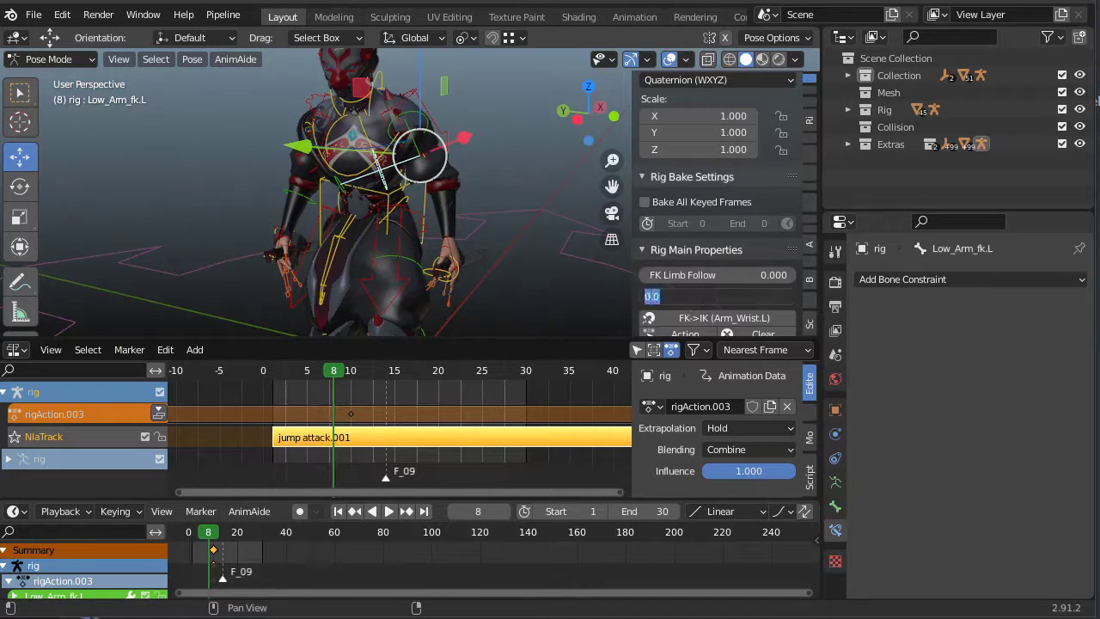
text(0)
key(Return)
key(i)
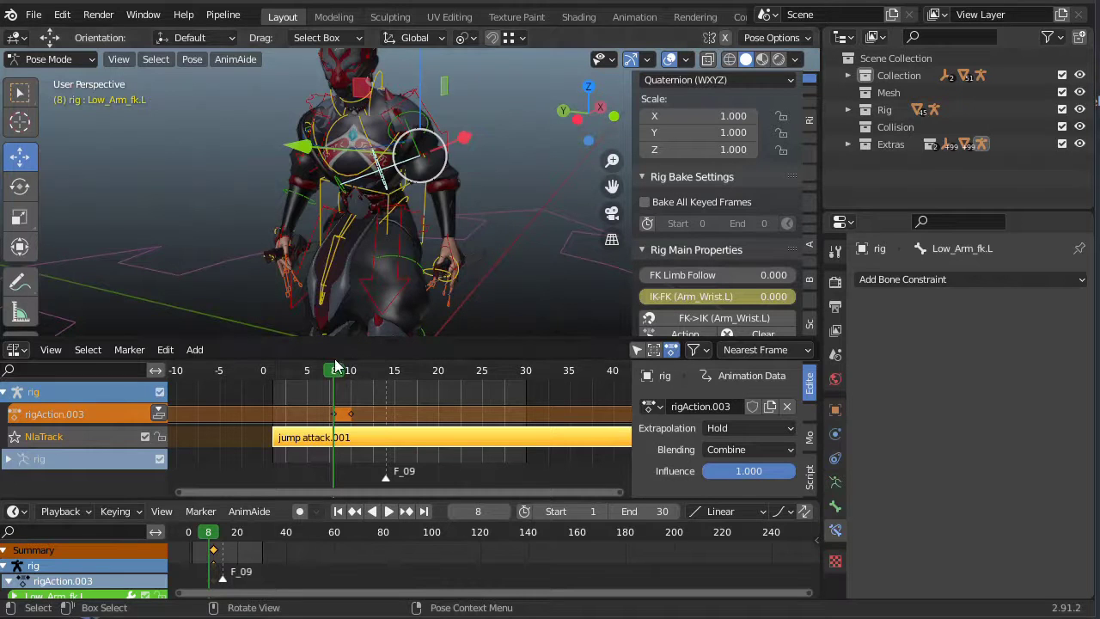
Step: Keyframe IK-FK (Arm_Wrist.L) at 1.000 on frame 10 and scrub back to frame 9 to check the blend
key(Right)
key(Right)
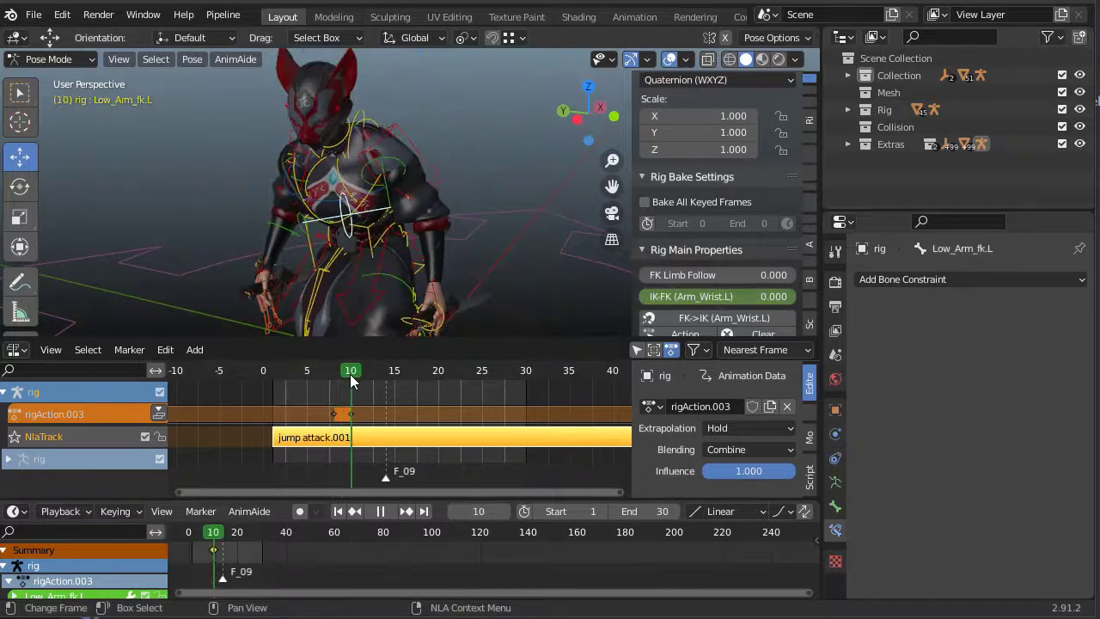
click(650, 320)
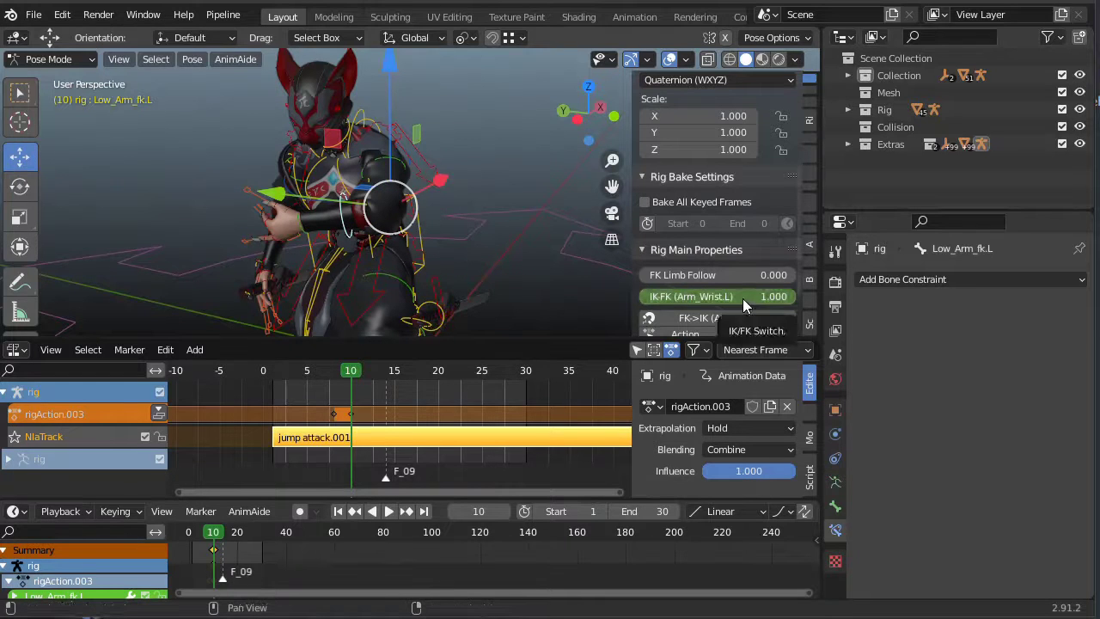
key(i)
drag(347, 372, 342, 409)
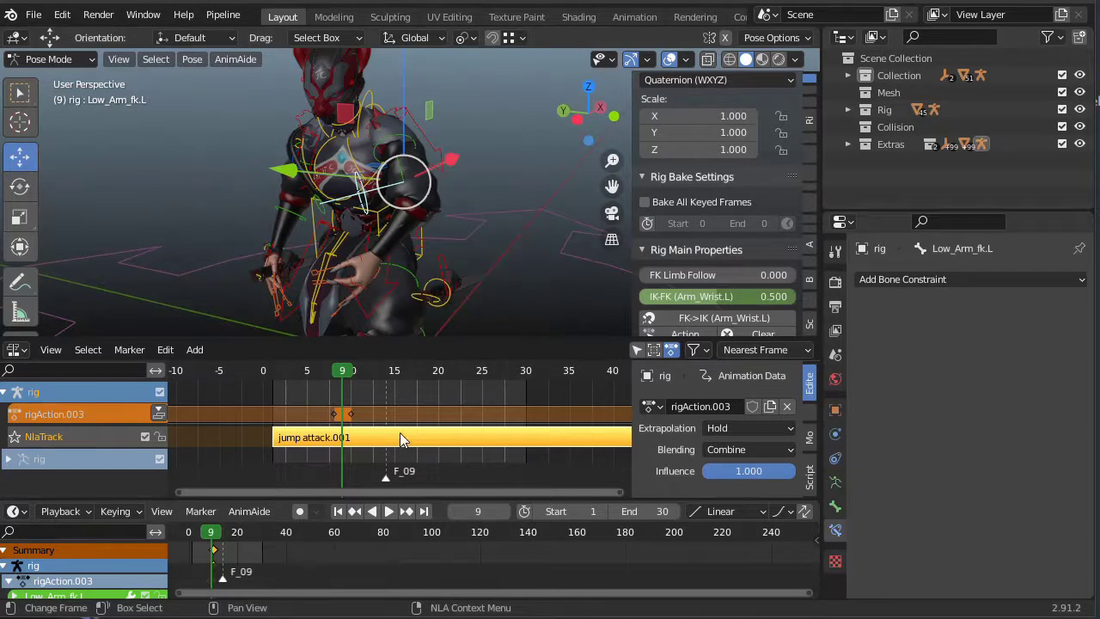
Step: Try to push rigAction.003 down into an NLA strip and bake the pose animation with Bake Action
mouse_move(344, 375)
mouse_down()
mouse_move(307, 378)
mouse_move(343, 380)
mouse_up()
click(158, 413)
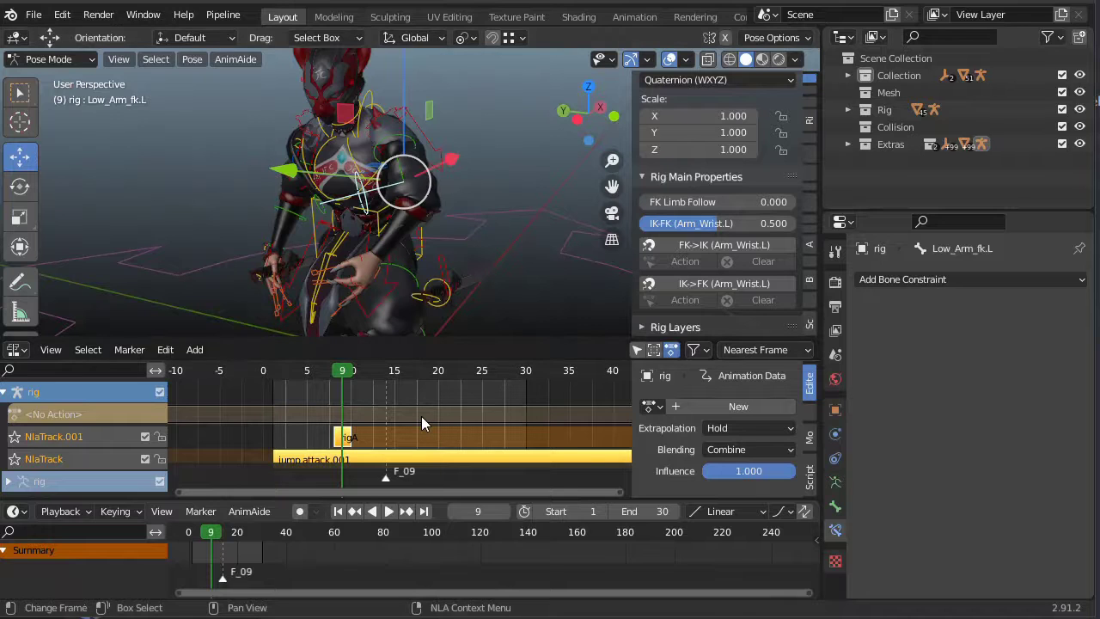
key(F3)
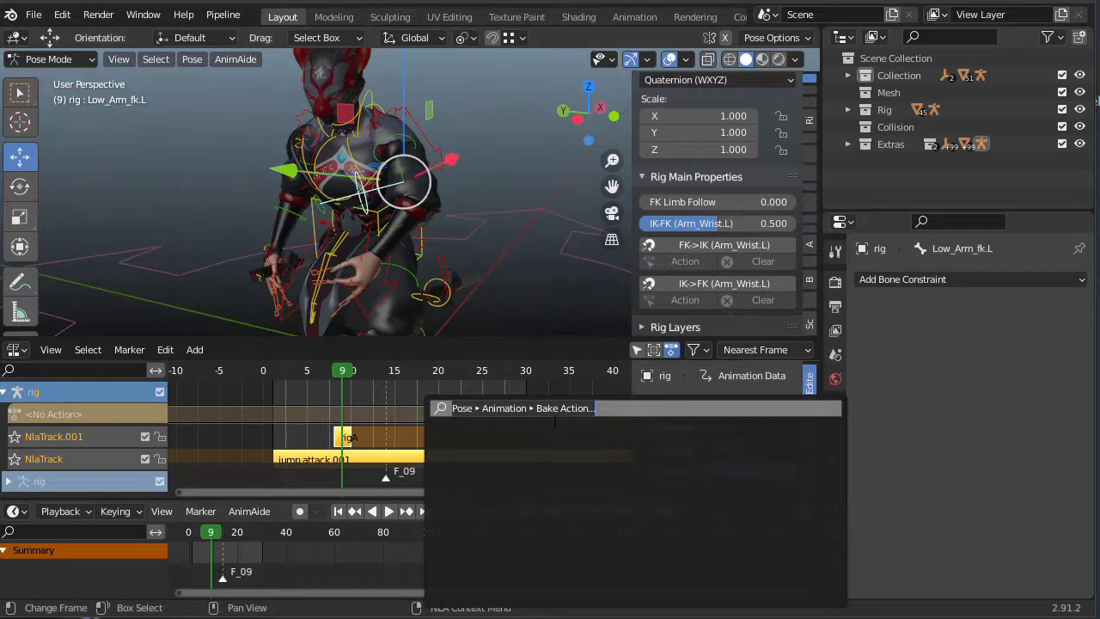
key(Return)
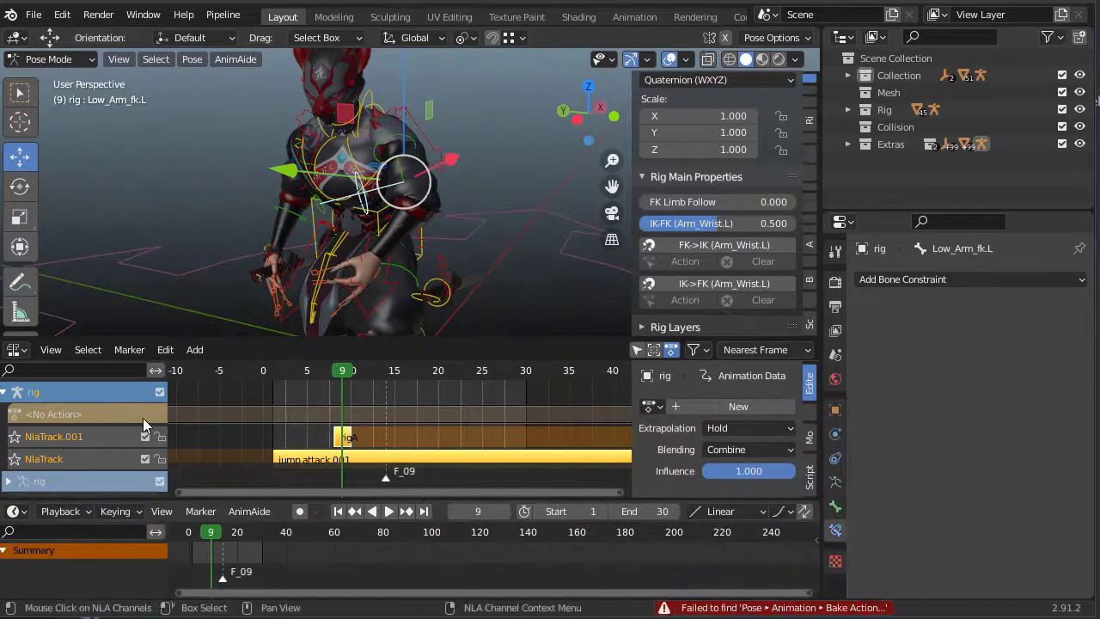
key(F3)
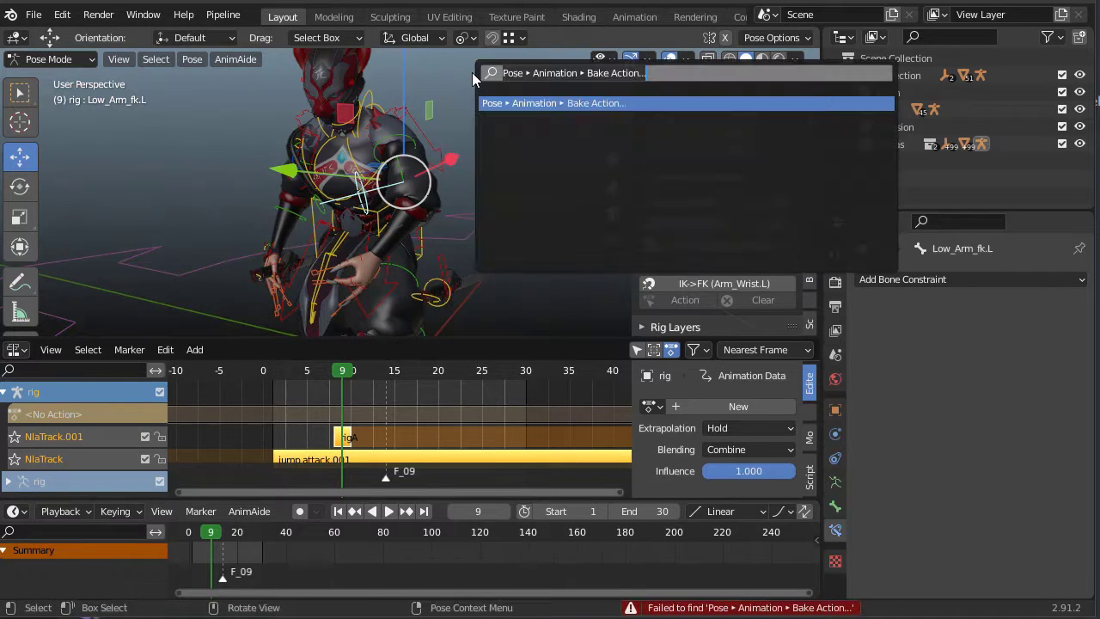
key(Return)
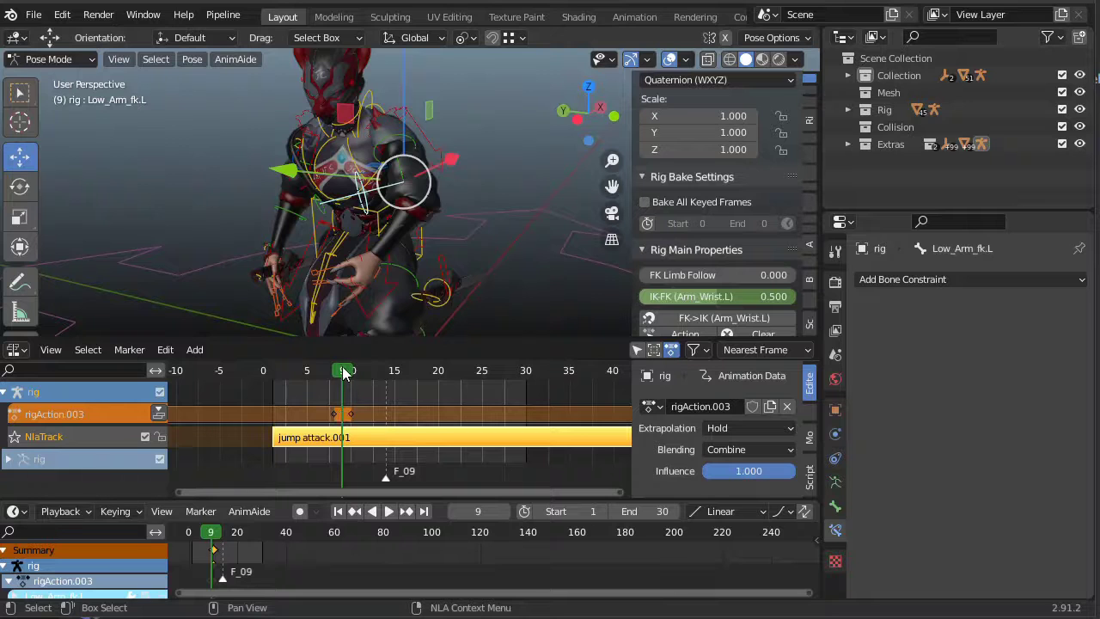
Step: Play through the layered animation, return to frame 9, and bake the pose animation over frames 1 to 30 into rigAction.003
key(space)
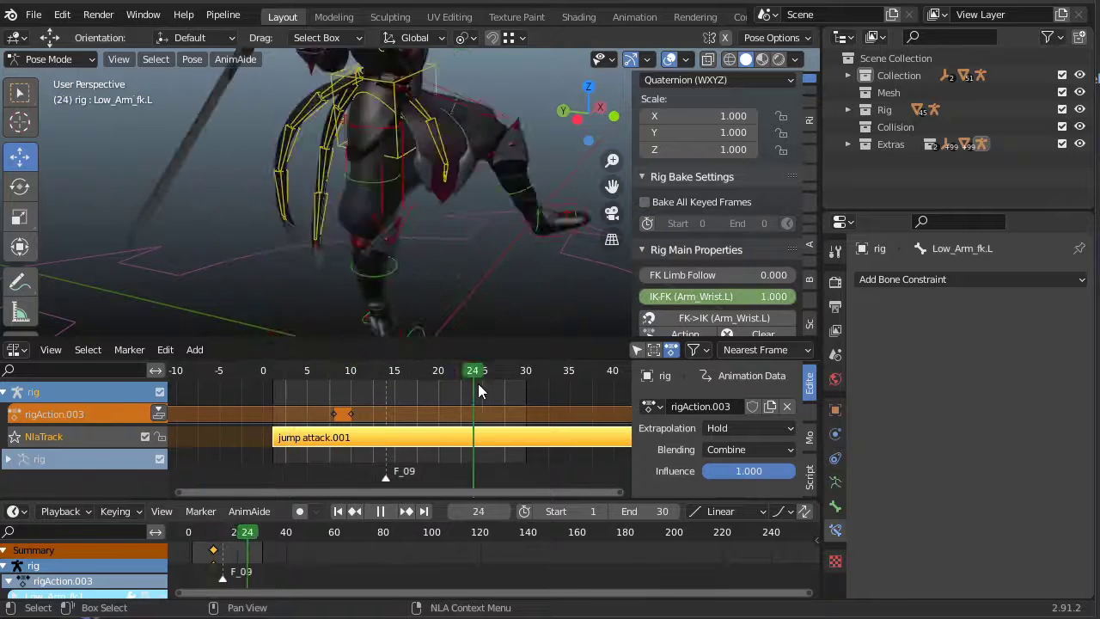
drag(479, 391, 343, 389)
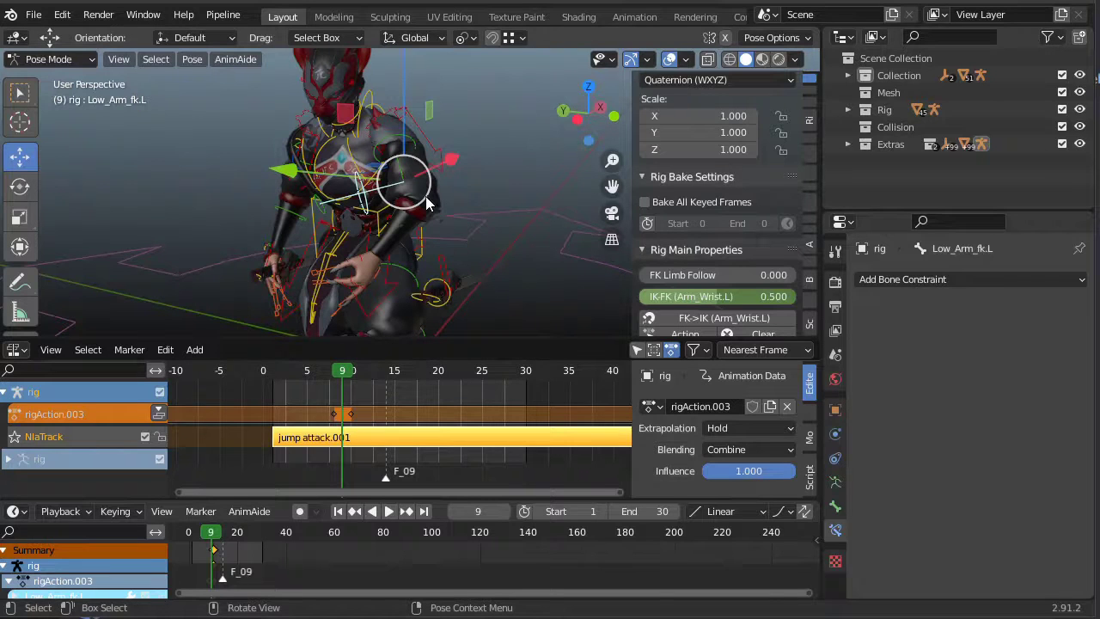
key(F3)
key(Return)
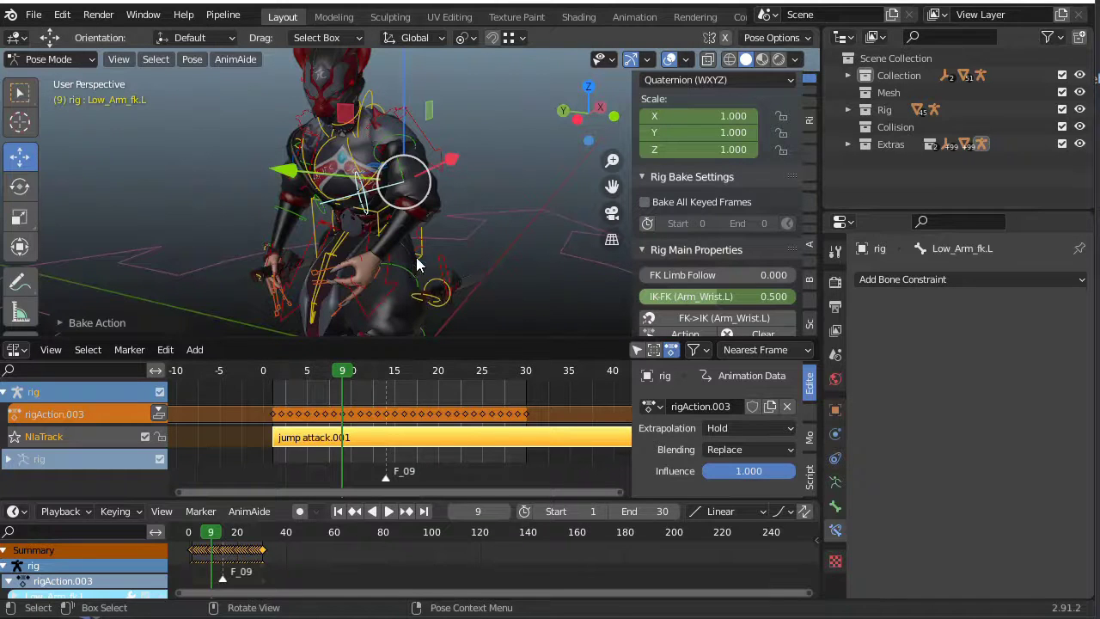
Step: Disable the NLA track holding jump attack.001 and play the baked rigAction.003 keys on their own
key(shift+ctrl+space)
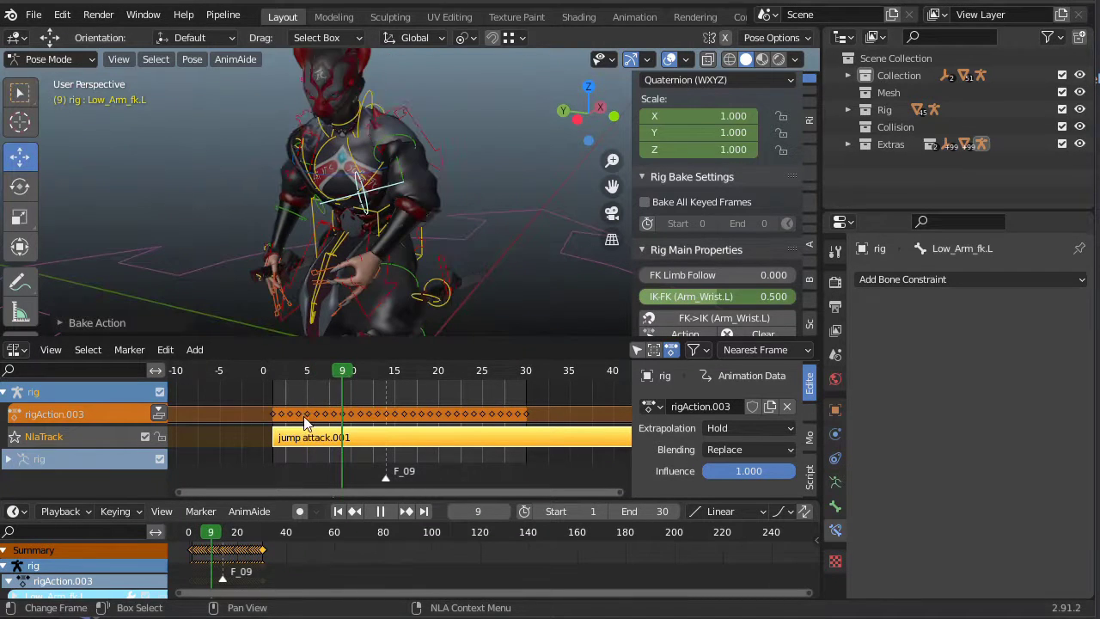
click(373, 371)
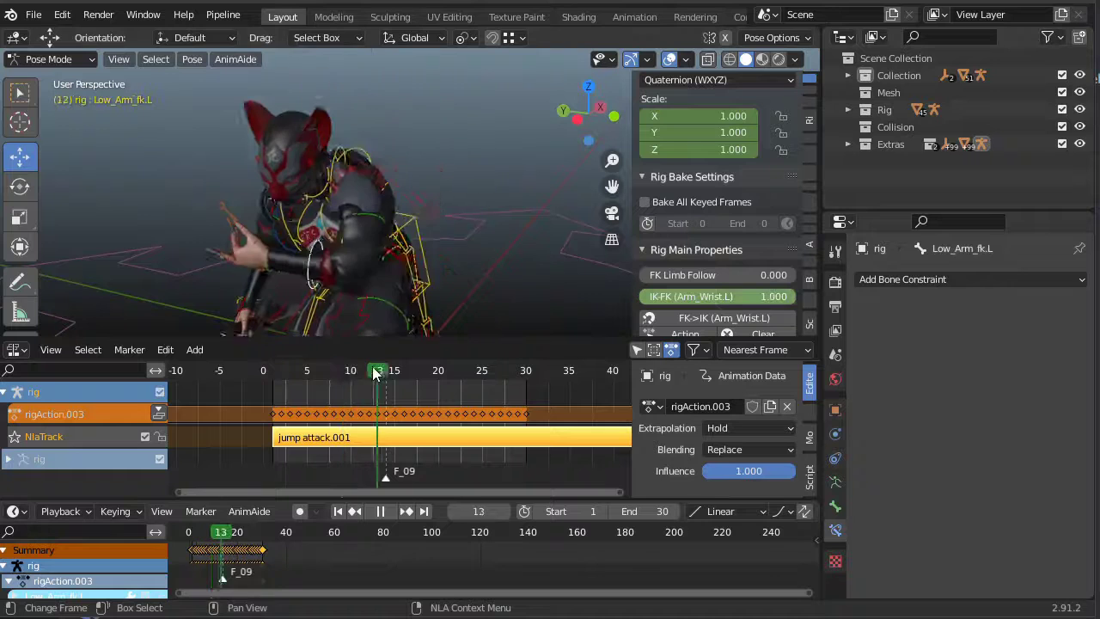
click(146, 436)
click(290, 371)
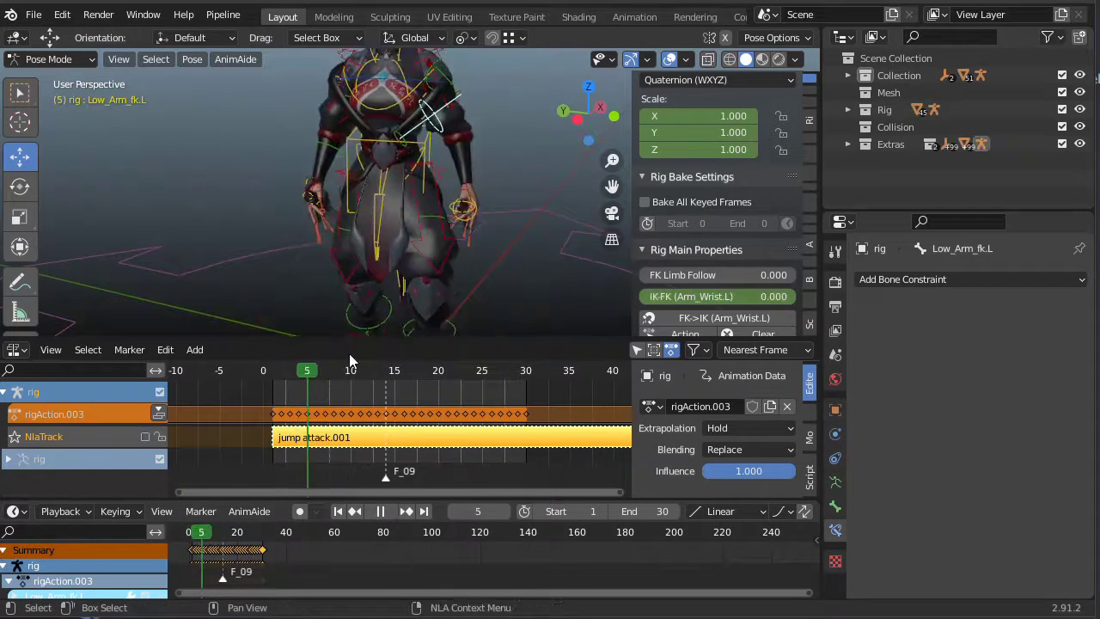
key(space)
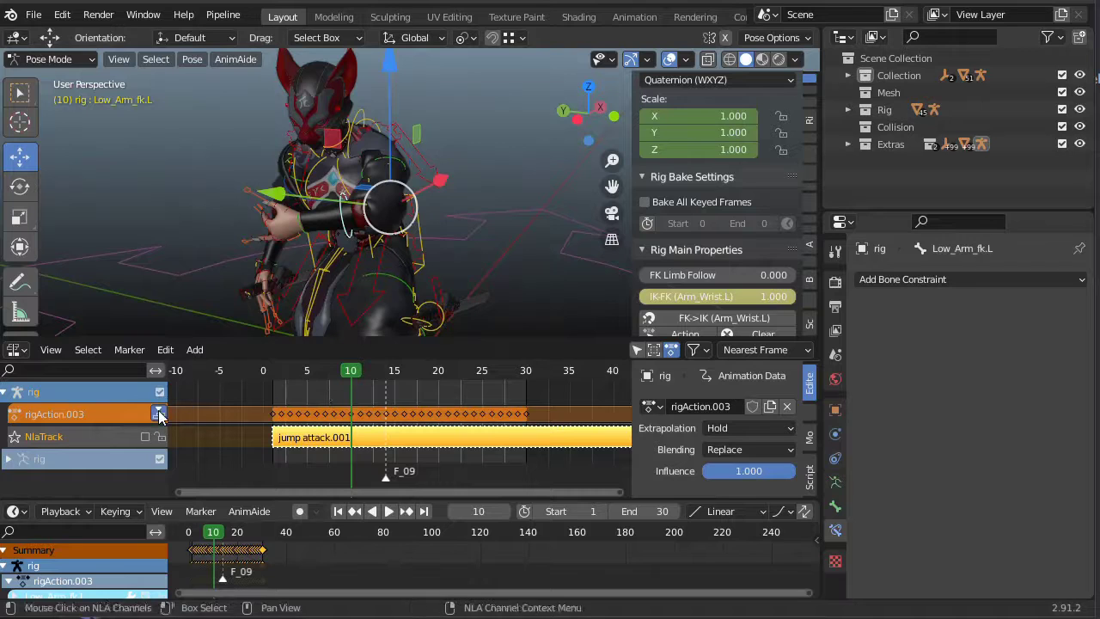
Step: Push rigAction.003 down into its own NLA strip and delete the old jump attack.001 track
click(159, 413)
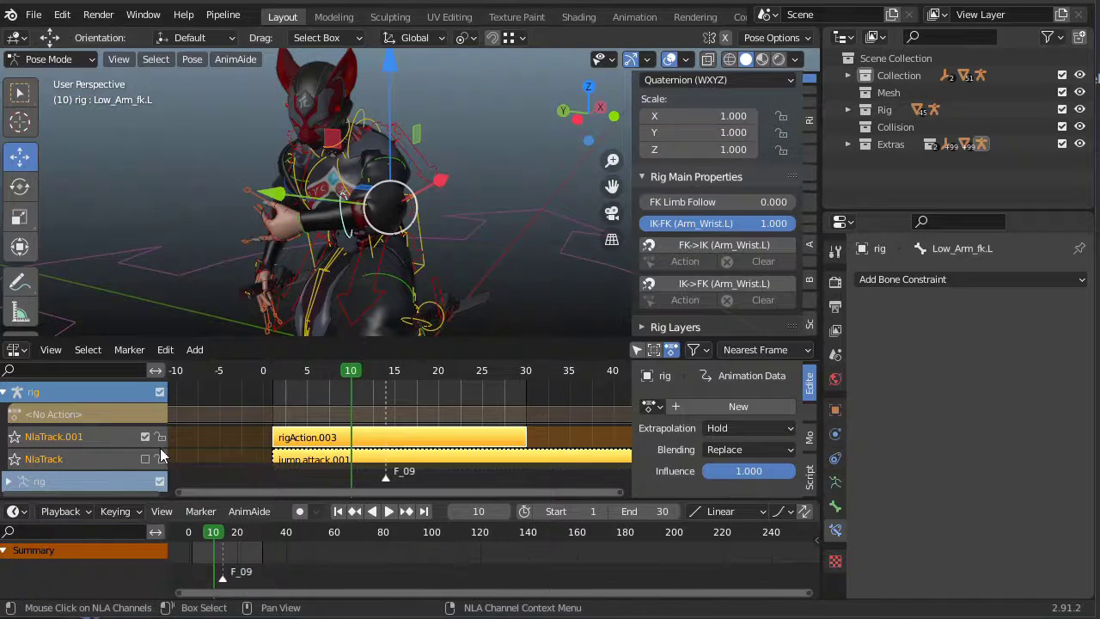
key(x)
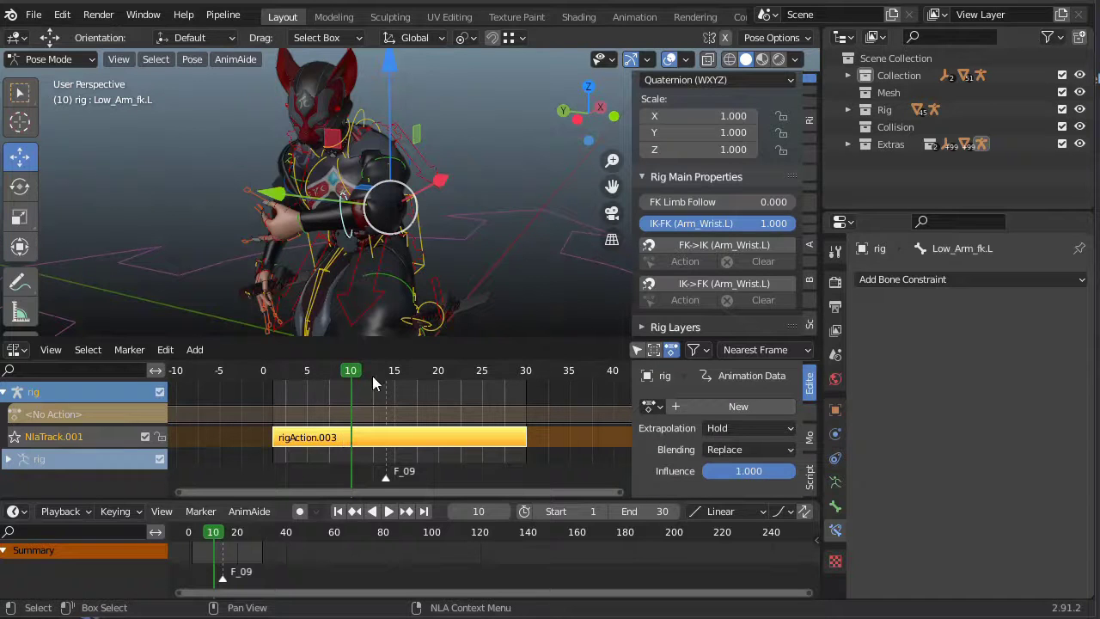
drag(370, 378, 403, 378)
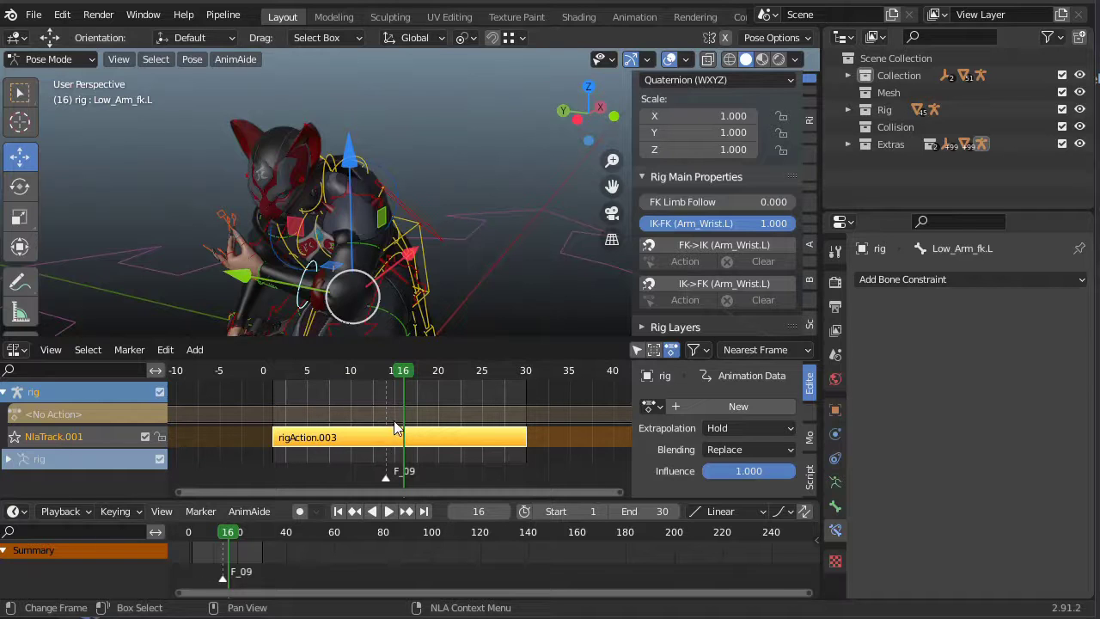
key(space)
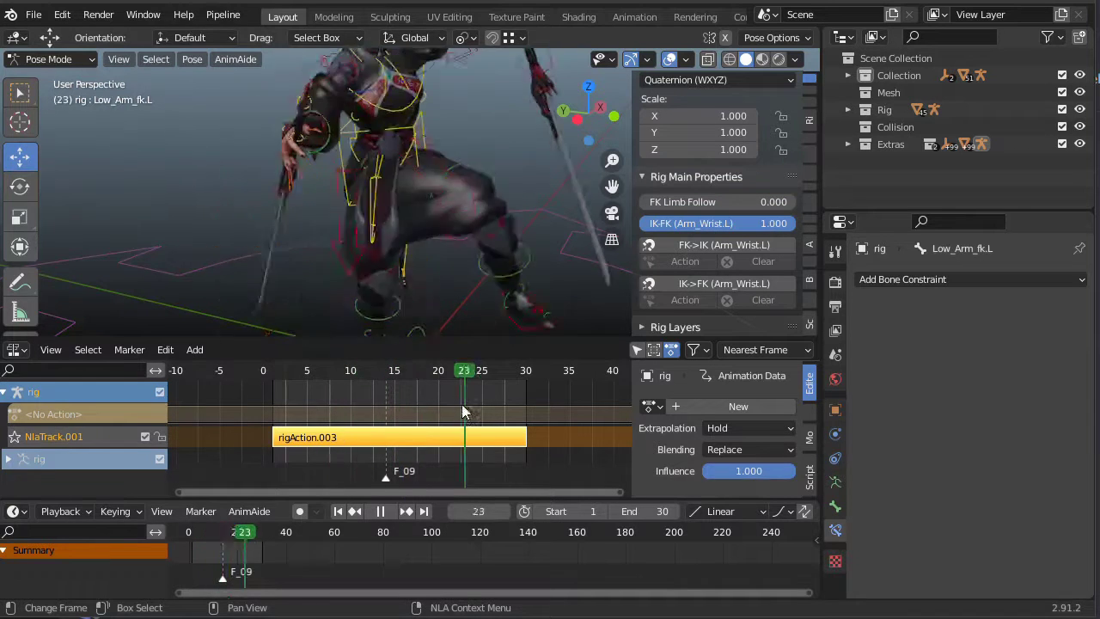
key(space)
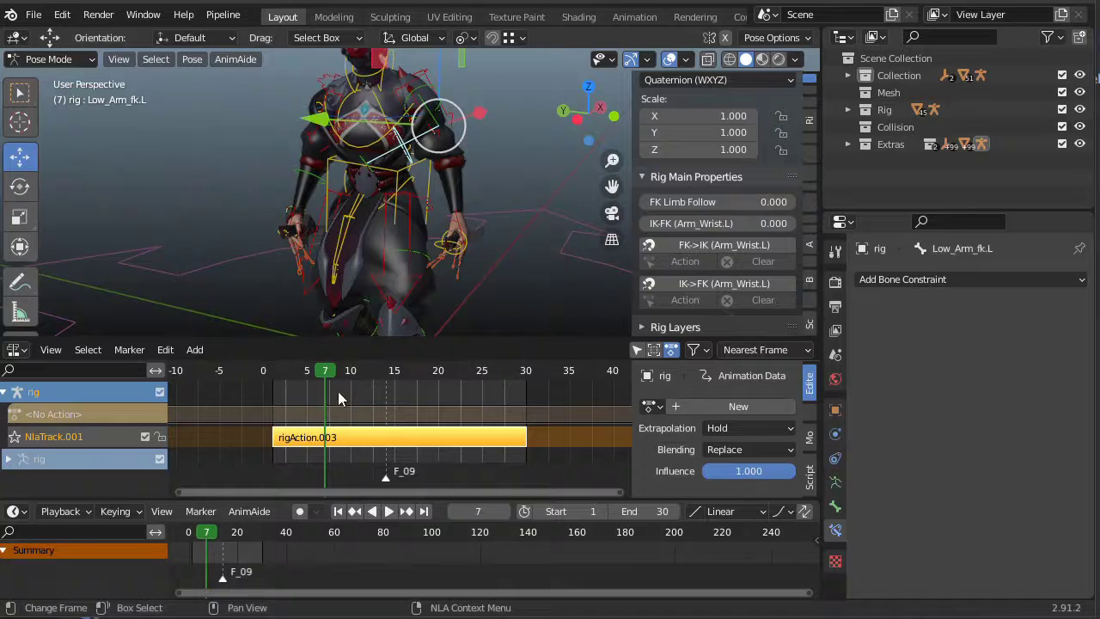
drag(326, 366, 347, 379)
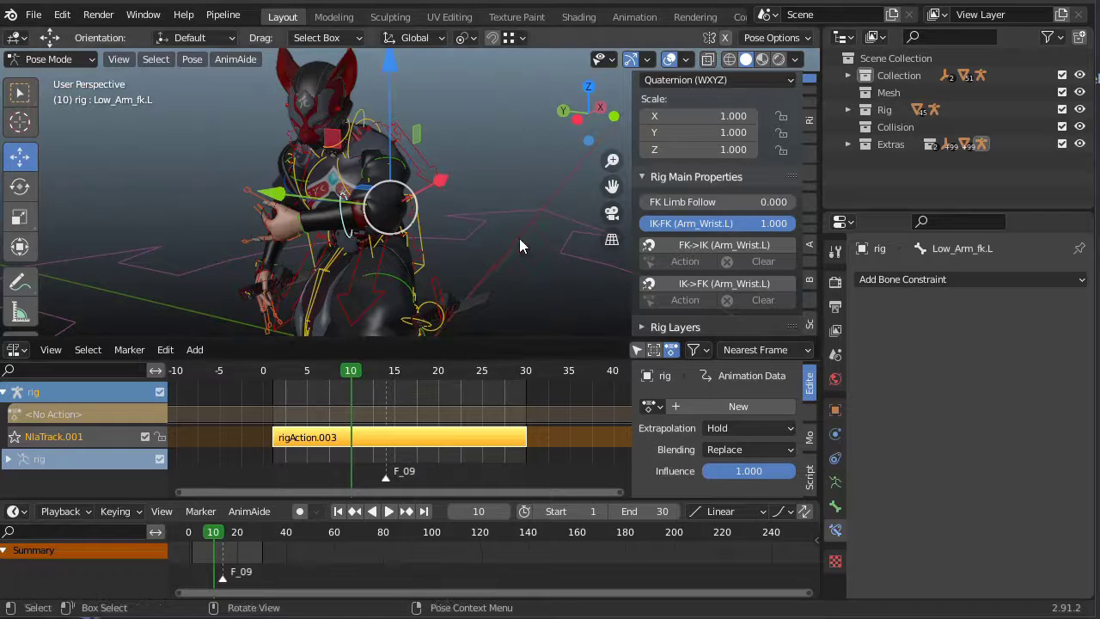
Step: Bake the rigAction.003 strip's pose data for frames 1 to 30 at frame step 1 with Overwrite Current Action enabled
key(F3)
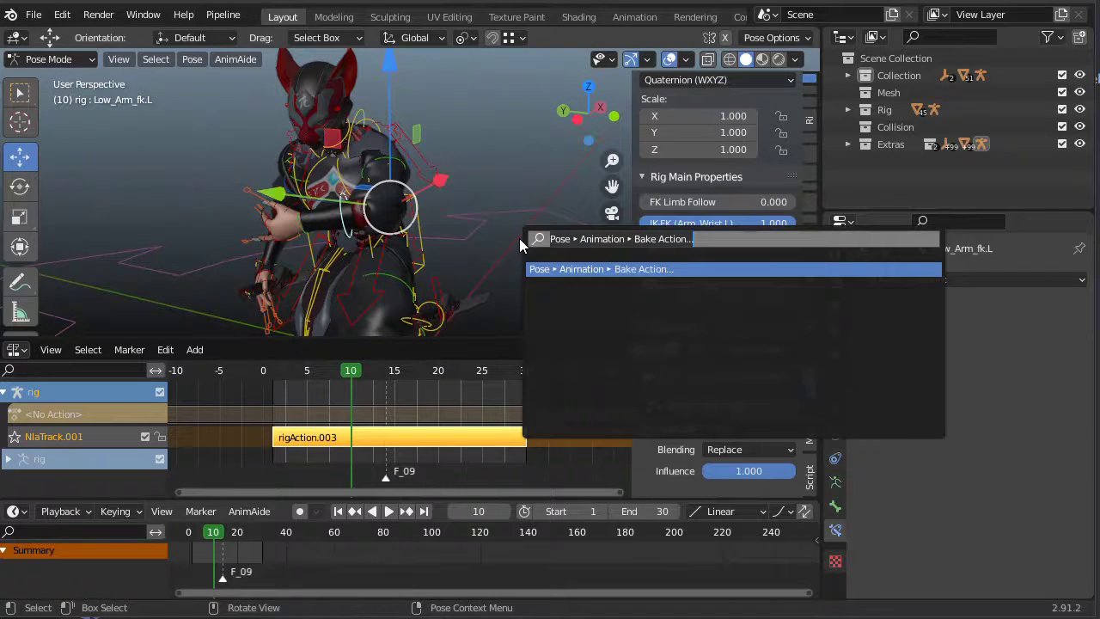
key(Return)
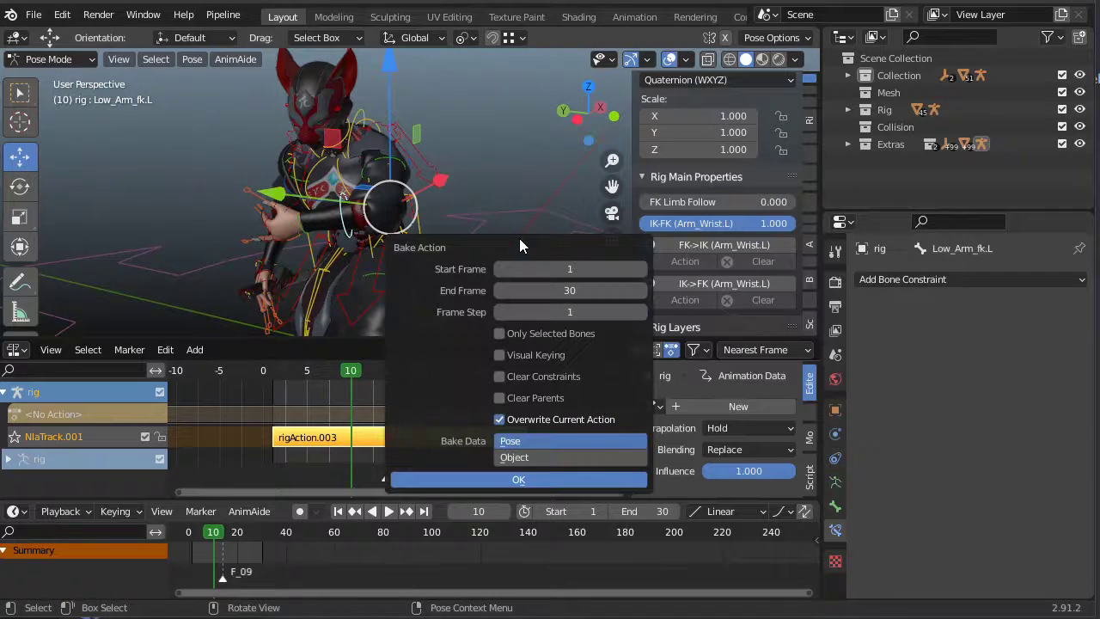
click(539, 477)
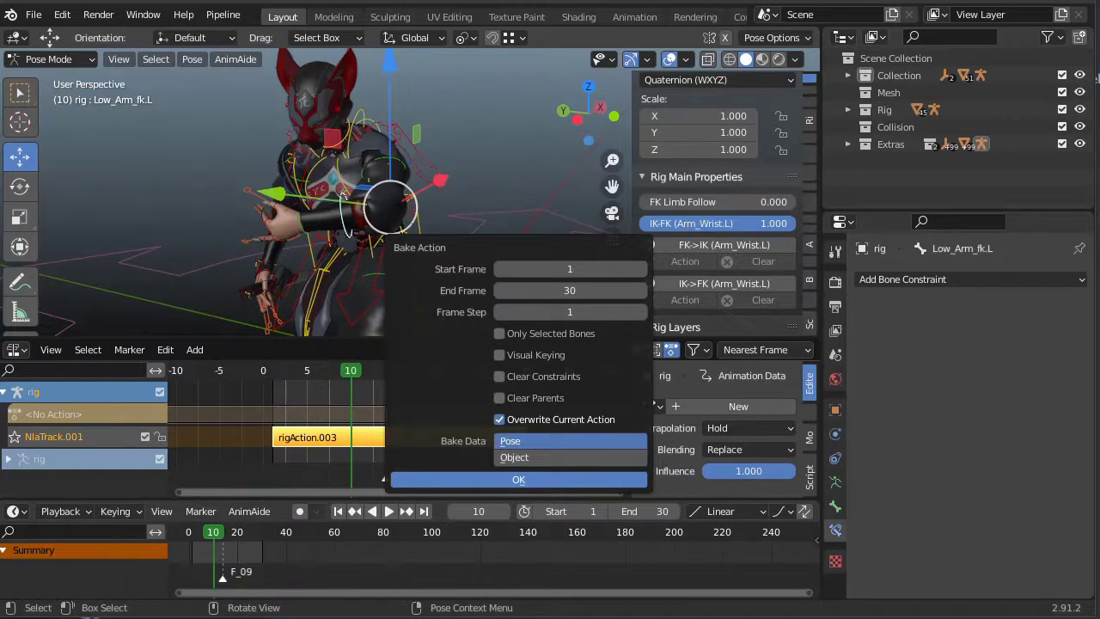
Step: Disable and re-enable the rigAction.003 track while scrubbing and playing frames 3 to 11 to check the IK-FK value in the second bake
click(146, 435)
drag(266, 378, 359, 379)
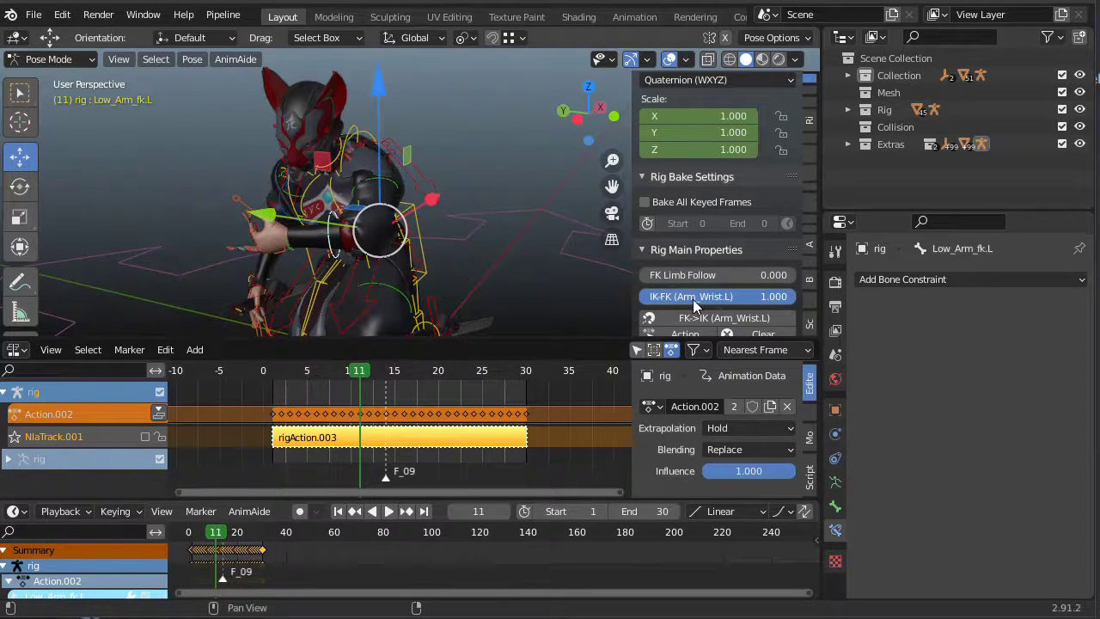
click(147, 436)
mouse_move(355, 368)
mouse_down()
mouse_move(314, 368)
mouse_move(359, 368)
mouse_up()
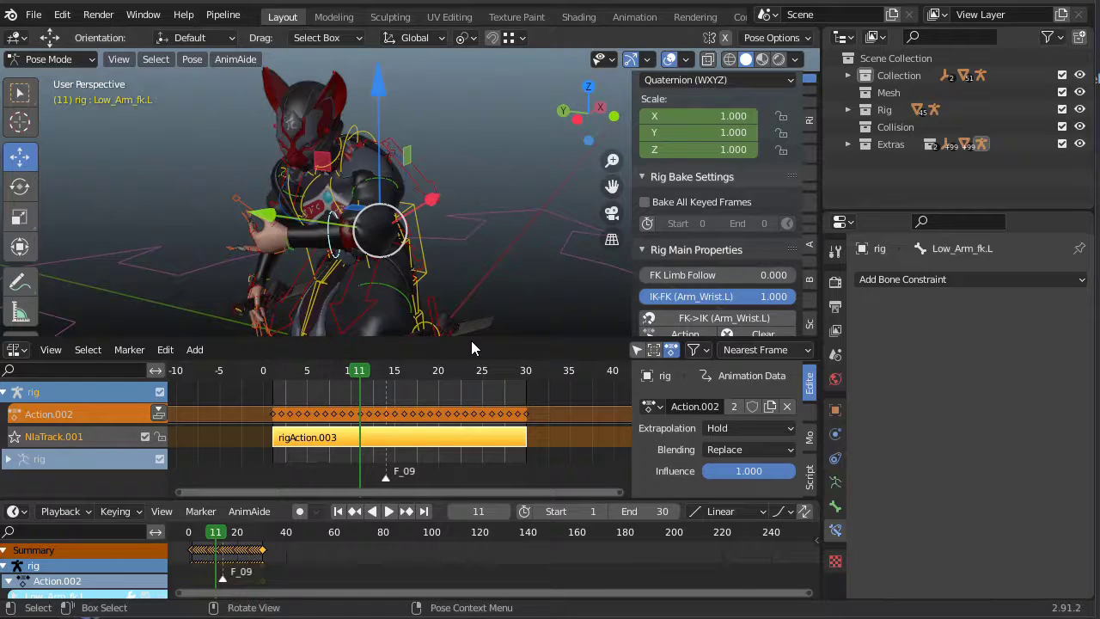
key(shift+ctrl+space)
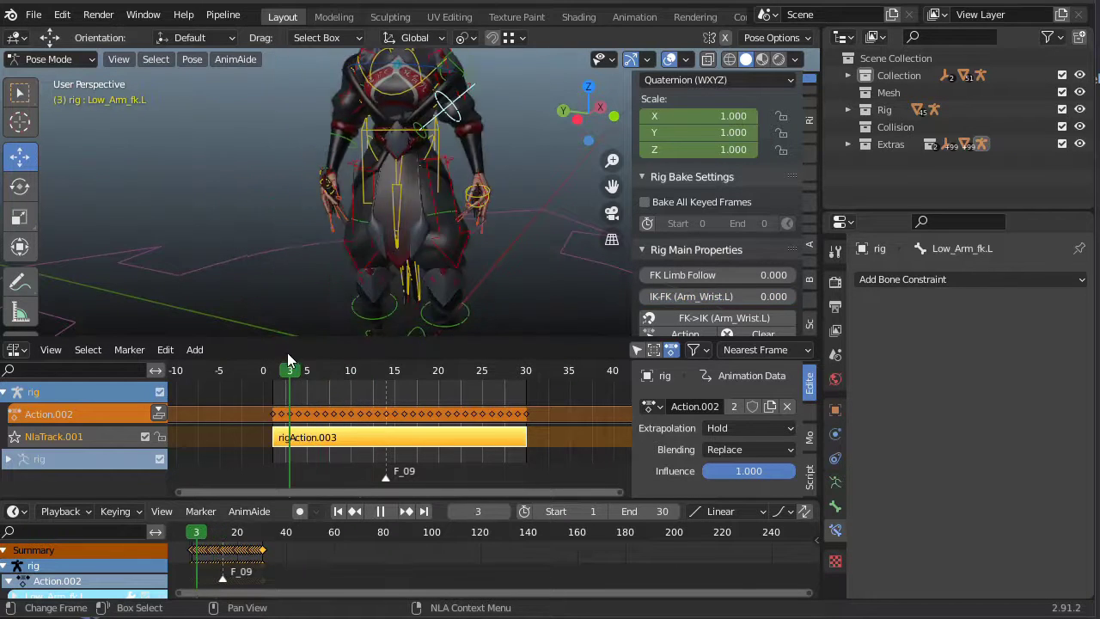
drag(288, 353, 317, 370)
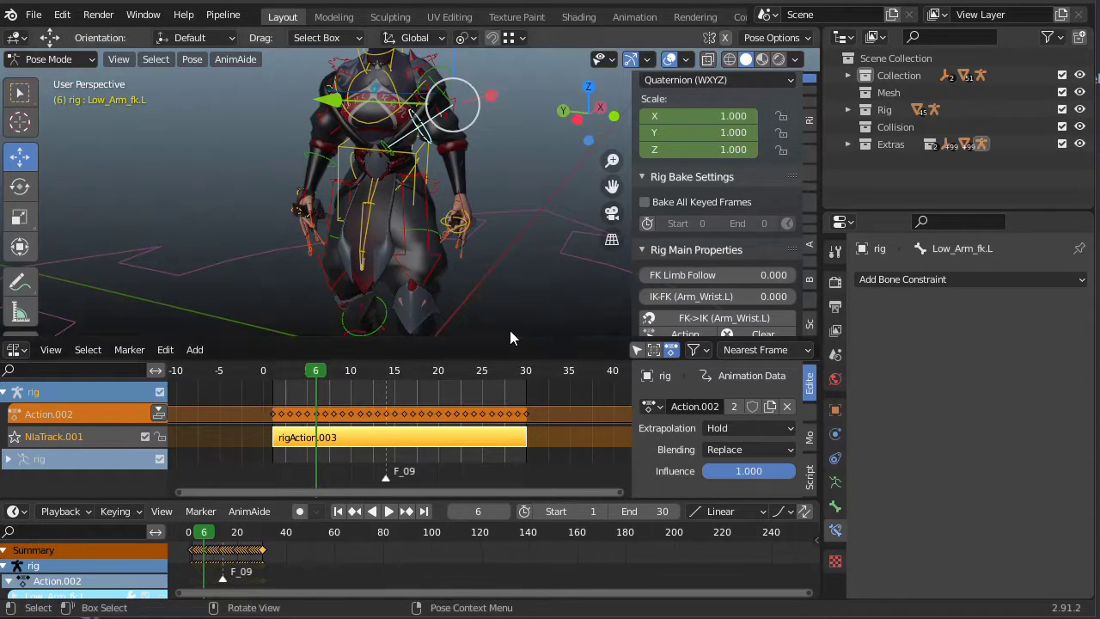
mouse_move(306, 373)
mouse_down()
mouse_move(290, 371)
mouse_move(322, 371)
mouse_up()
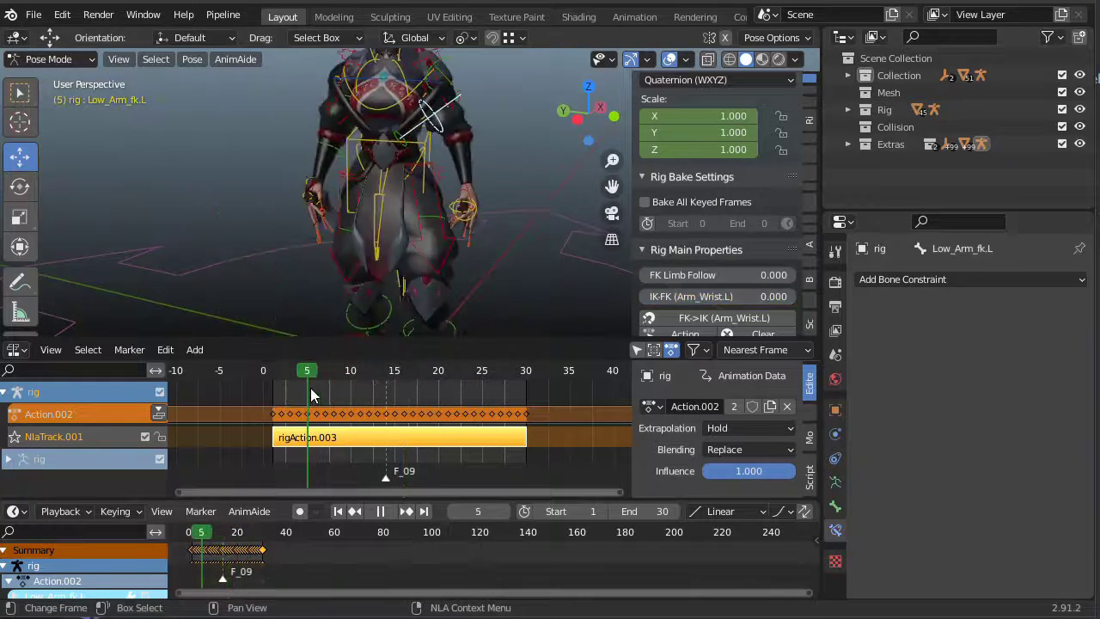
mouse_move(316, 386)
mouse_down()
mouse_move(413, 383)
mouse_move(334, 381)
mouse_up()
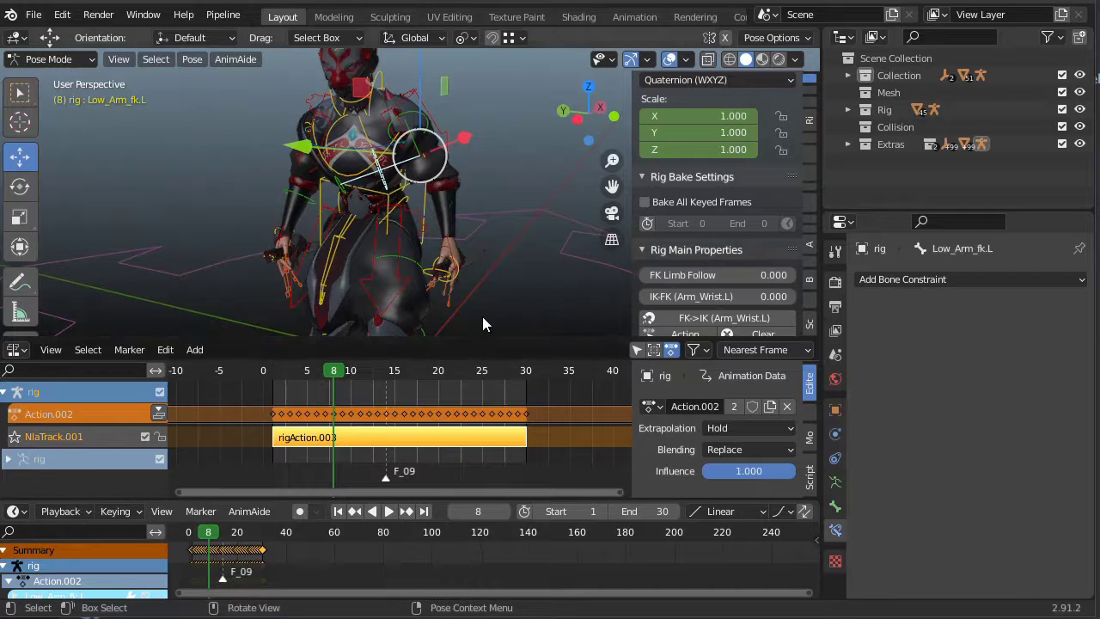
Step: Undo the second bake and its track changes, leaving only the rigAction.003 strip without an active action
key(ctrl+z)
key(ctrl+z)
key(ctrl+z)
key(ctrl+z)
key(ctrl+z)
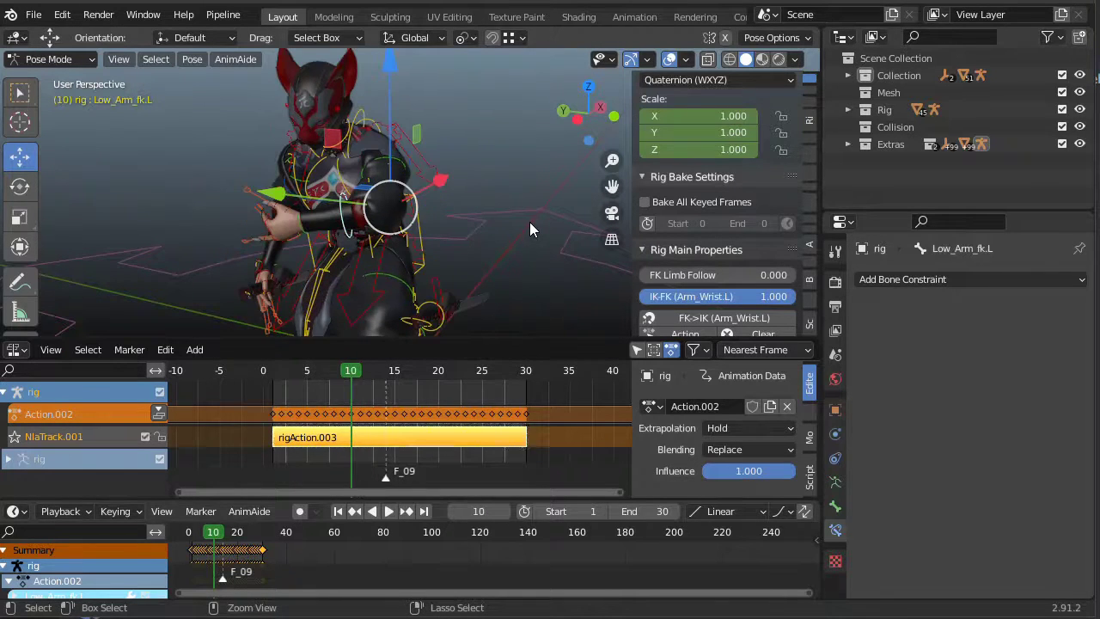
key(ctrl+z)
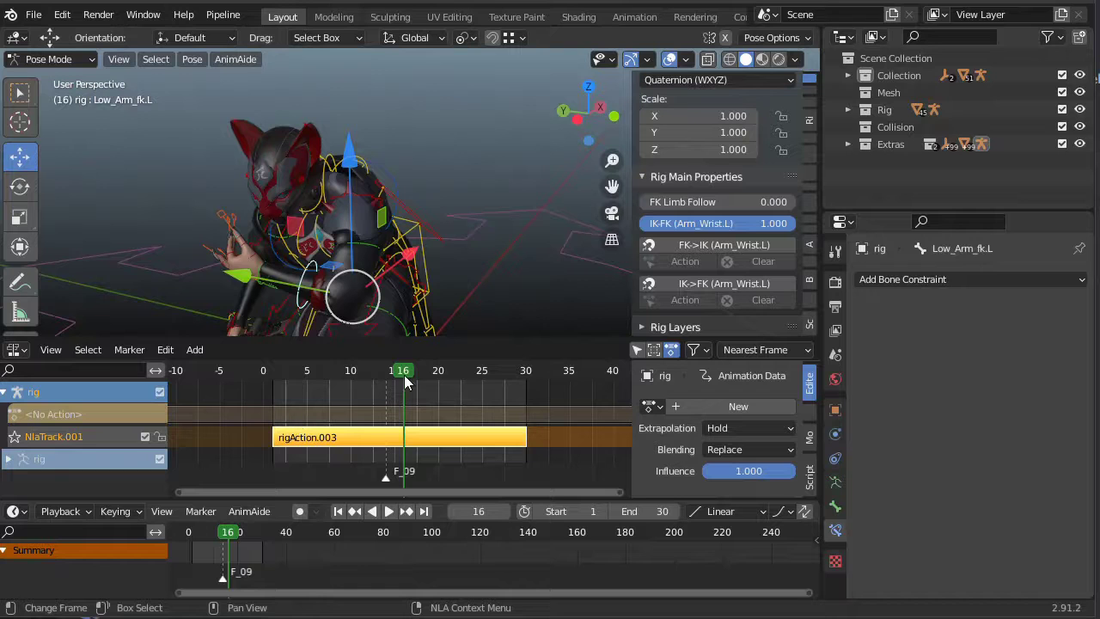
Step: Replay the rigAction.003 strip up to frame 14, and switch the Nonlinear Animation area to a Dope Sheet in Action Editor mode
mouse_move(312, 388)
mouse_down()
mouse_move(414, 398)
mouse_move(303, 395)
mouse_up()
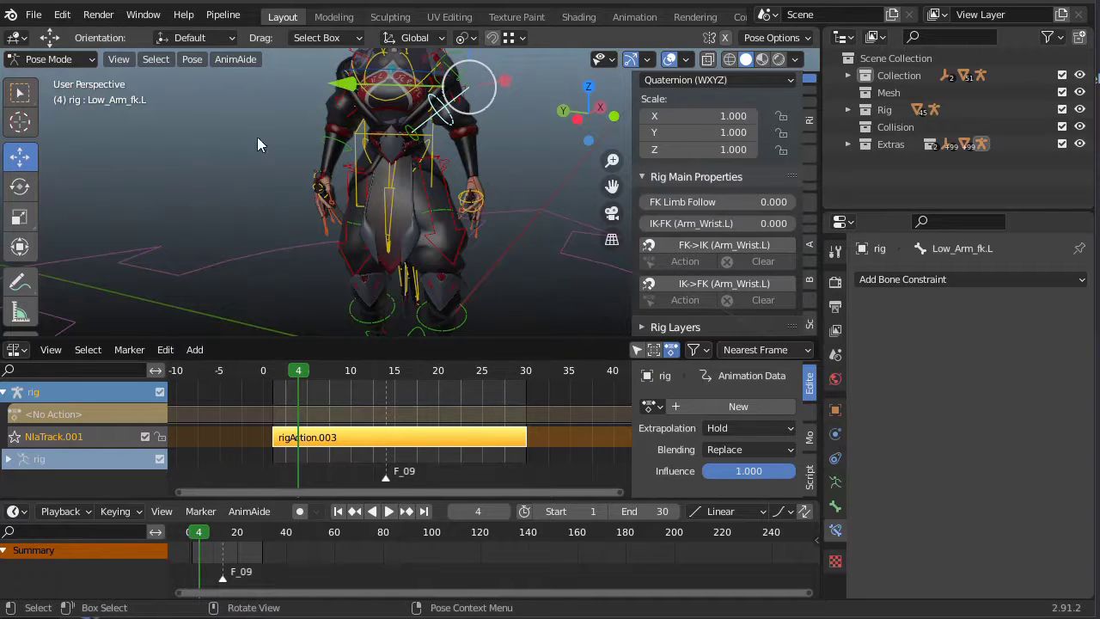
key(space)
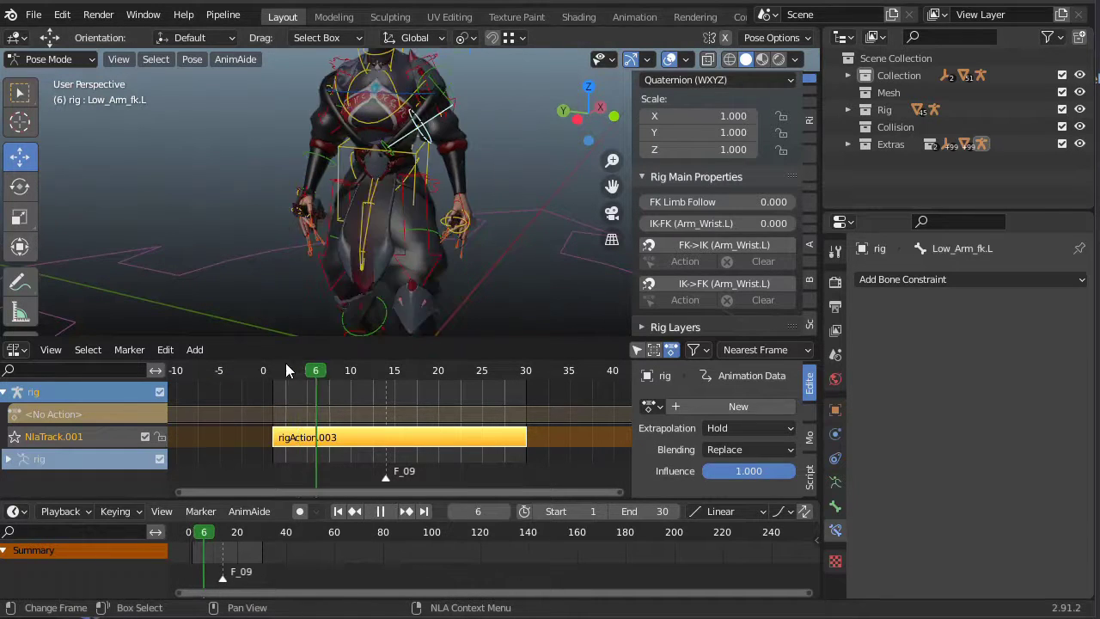
key(space)
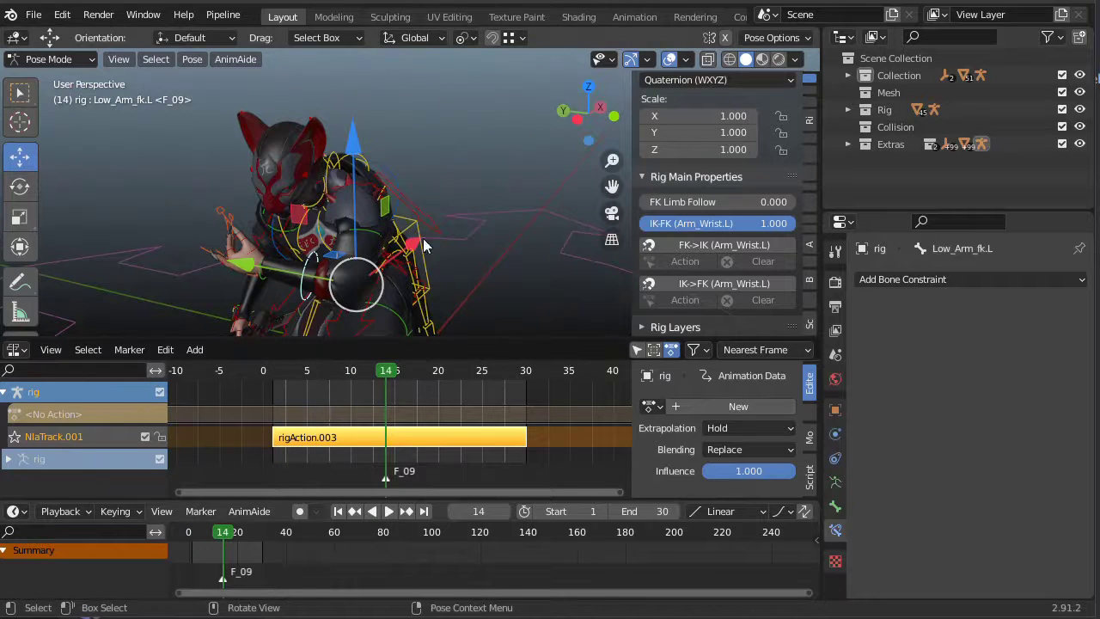
click(18, 350)
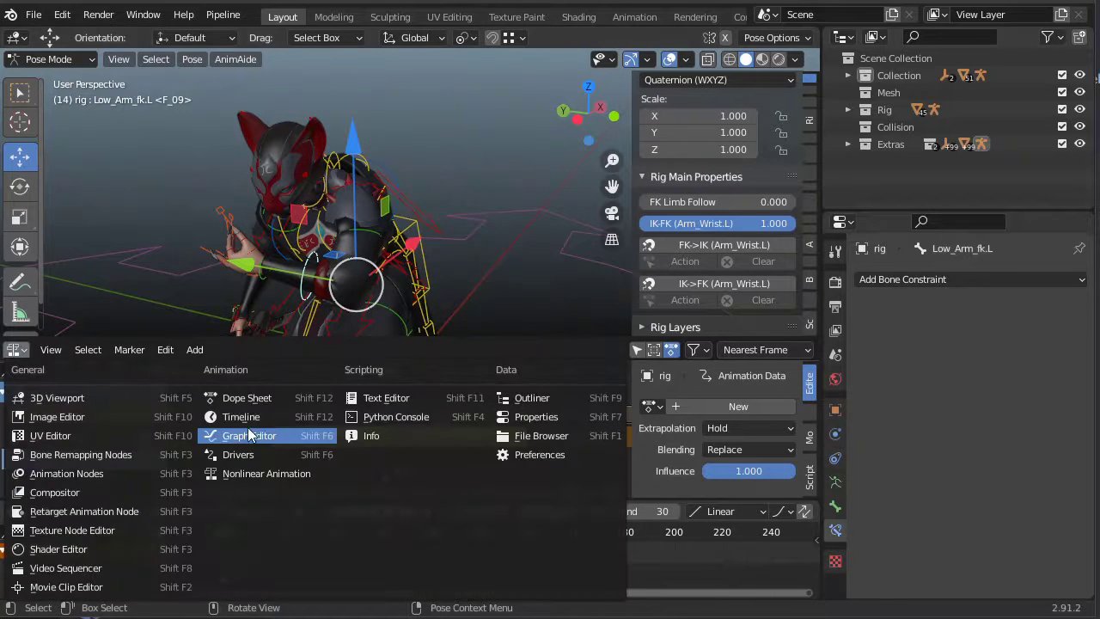
click(249, 400)
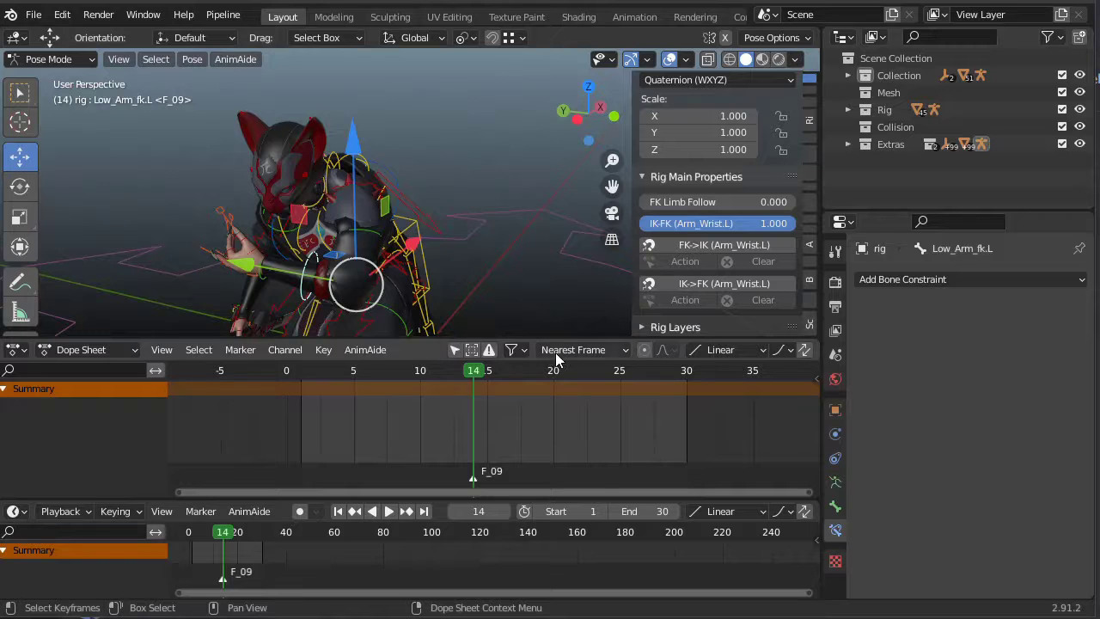
click(122, 353)
click(123, 386)
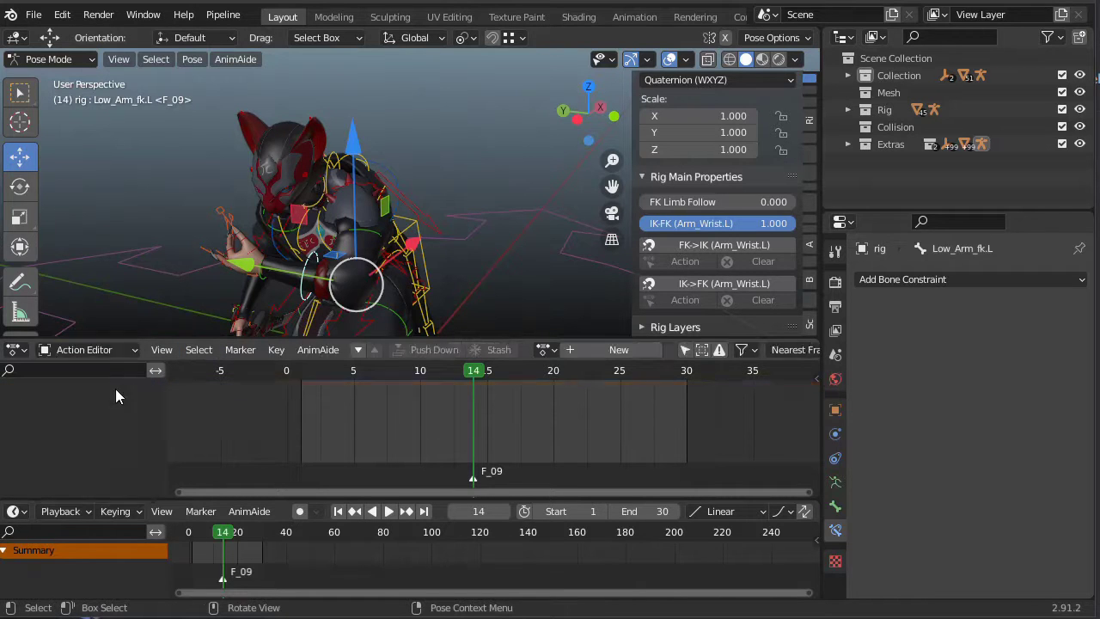
Step: Assign the existing action named Action to the rig and play it to frame 12 to check the IK-FK value
click(555, 350)
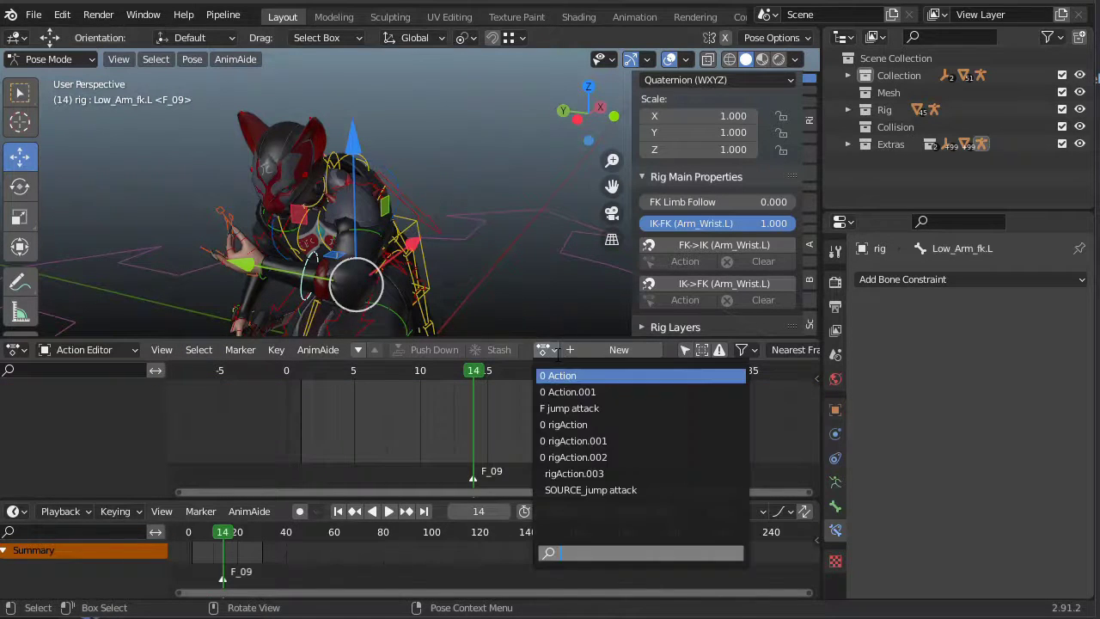
click(576, 376)
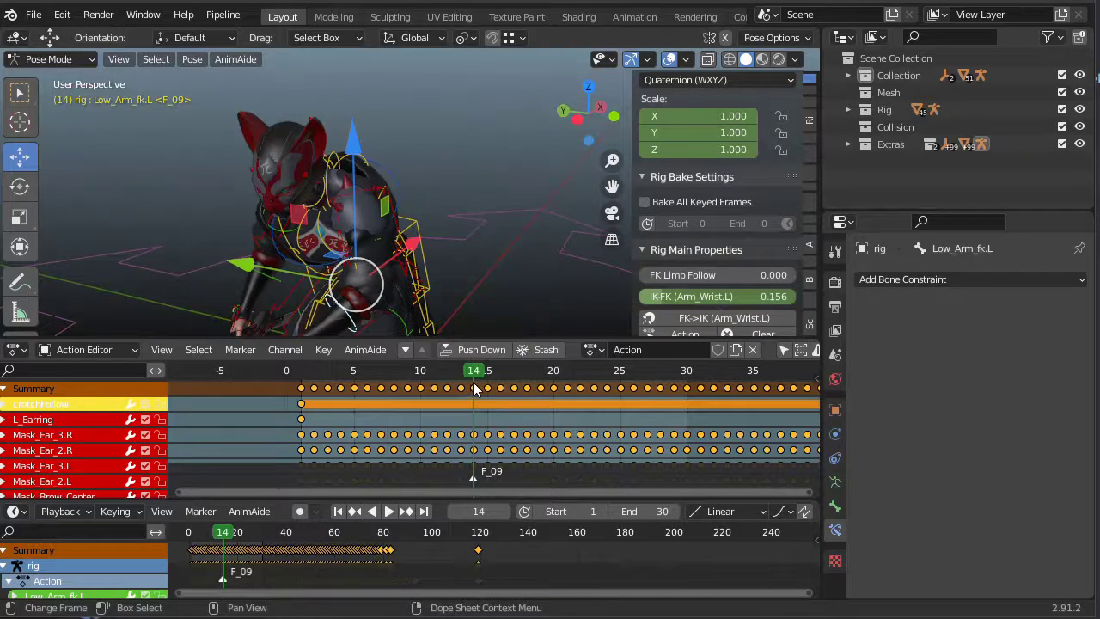
key(space)
key(space)
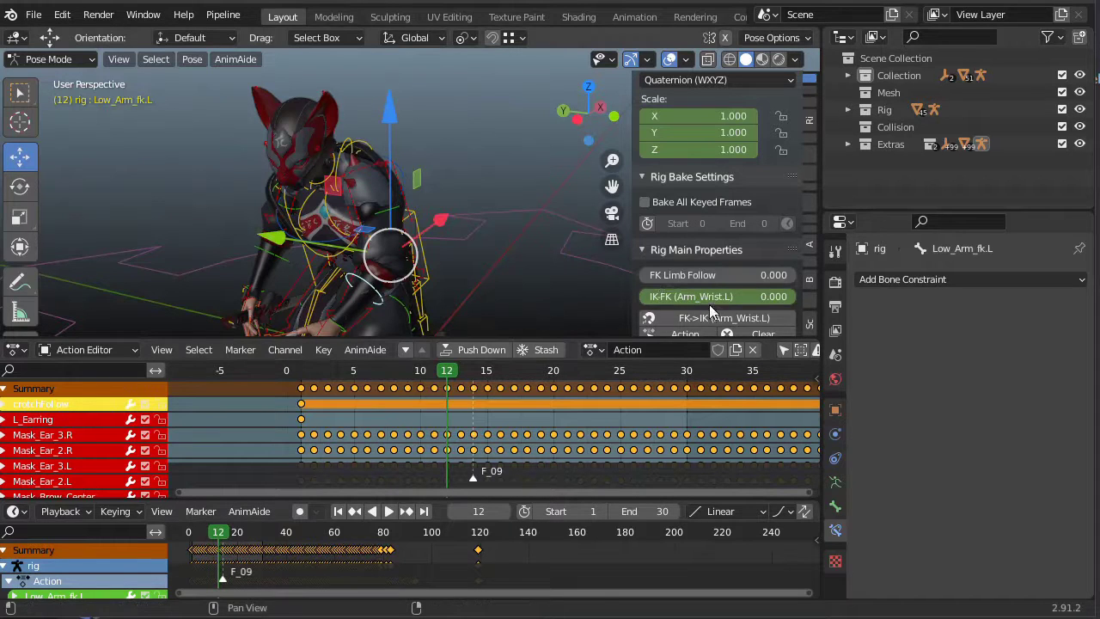
drag(702, 275, 688, 276)
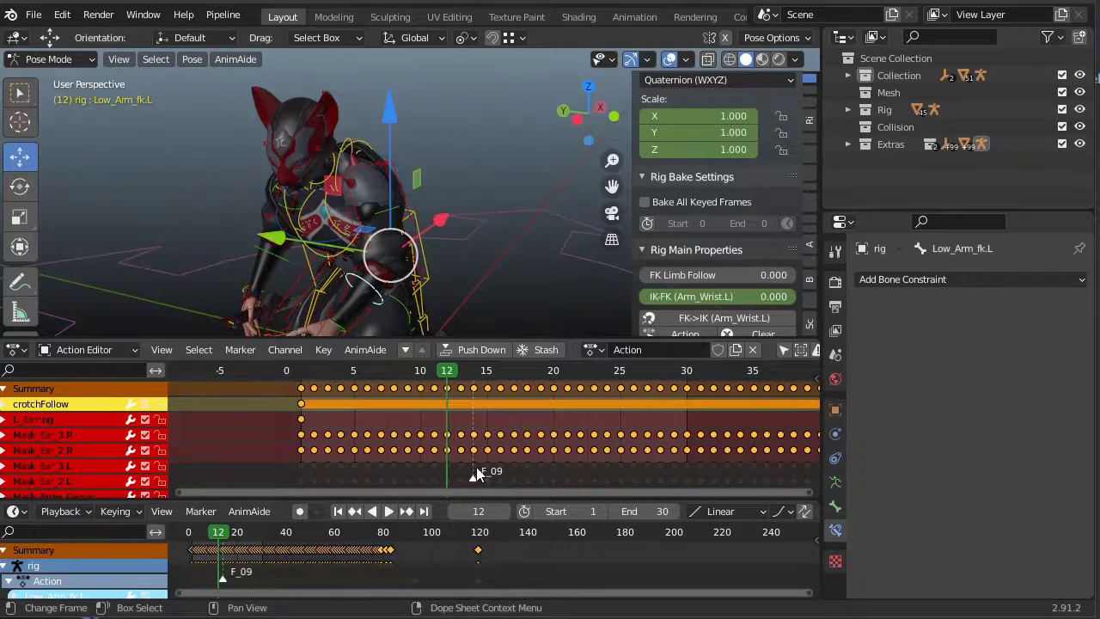
Step: Switch the Action Editor area back to Nonlinear Animation and scrub to frame 9
click(24, 350)
click(277, 474)
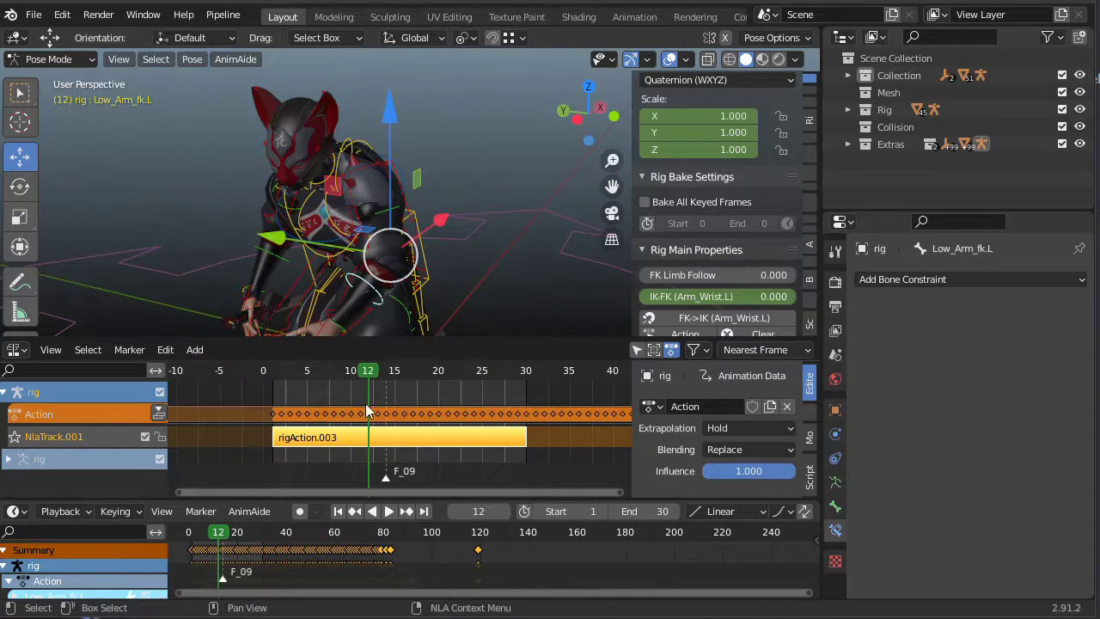
drag(369, 376, 343, 375)
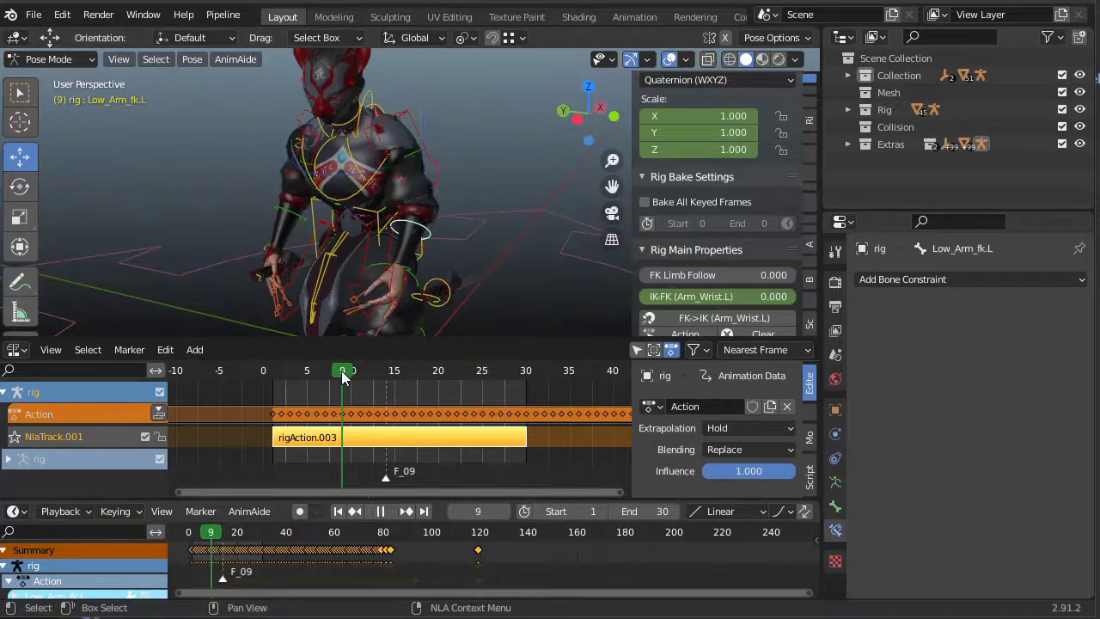
Step: Add an empty NLA track above NlaTrack.001 and deselect the rigAction.003 strip
click(187, 350)
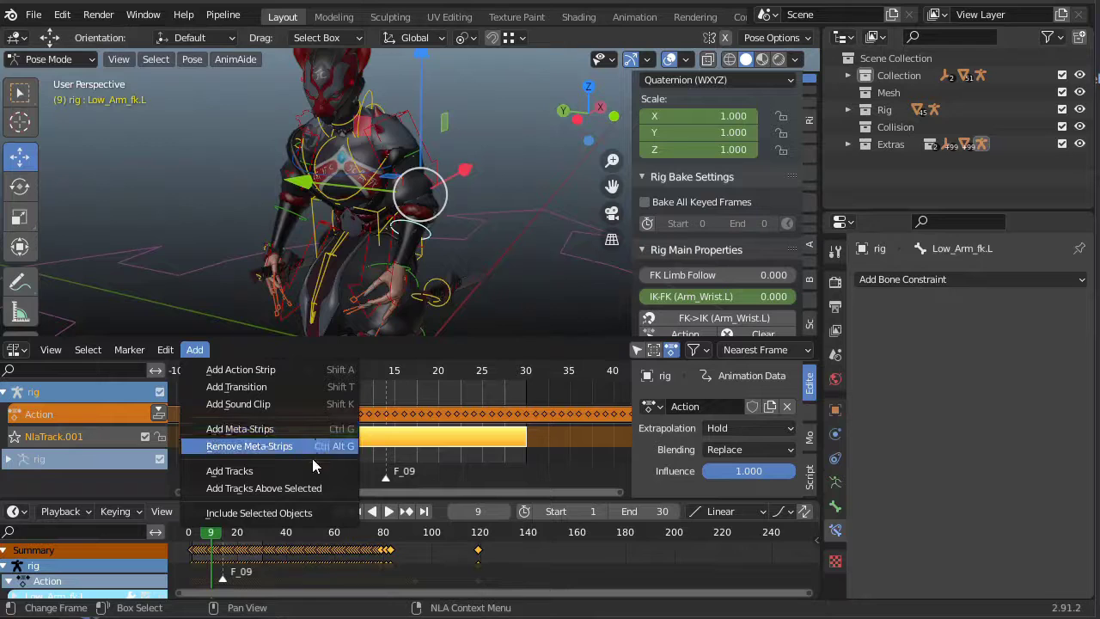
click(301, 488)
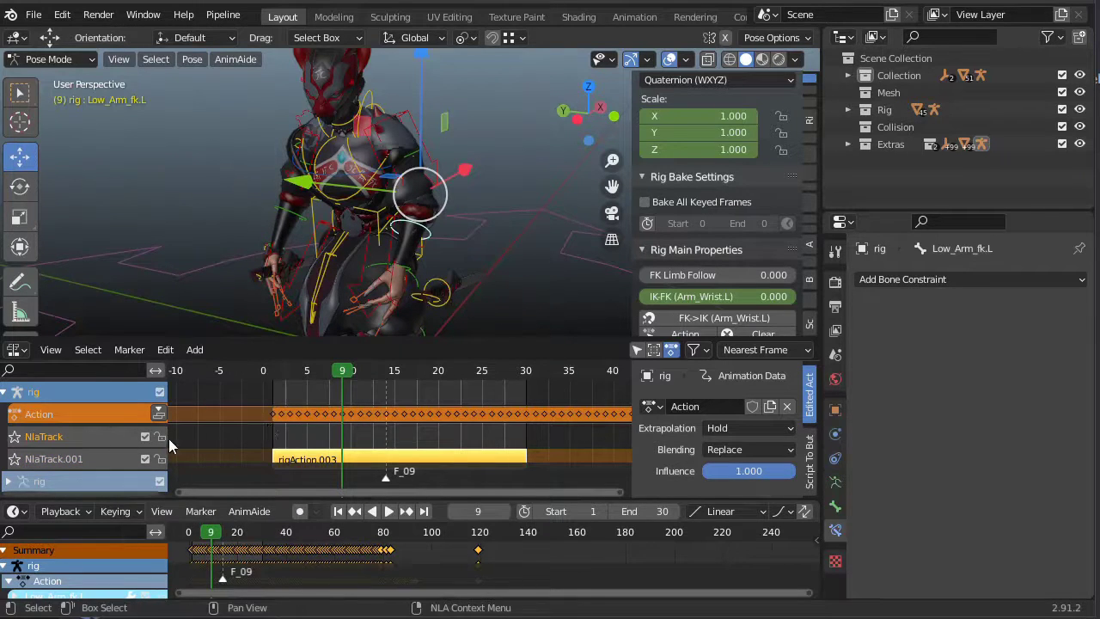
click(308, 444)
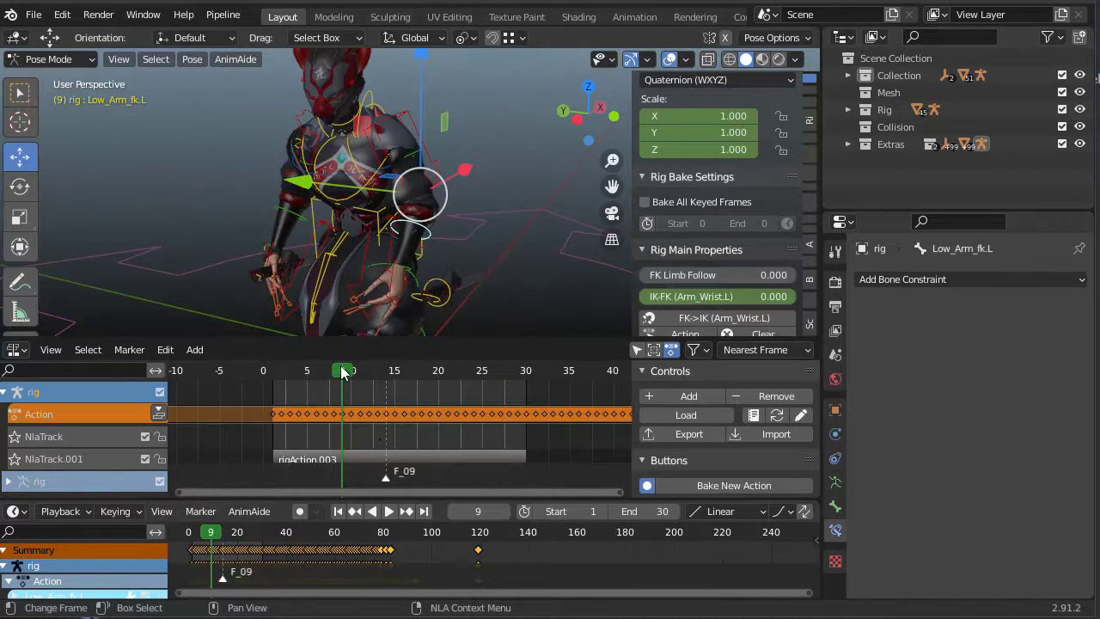
Step: Scrub and play around frames 9 to 11 to check the IK-FK (Arm_Wrist.L) value with Action active
drag(342, 371, 359, 372)
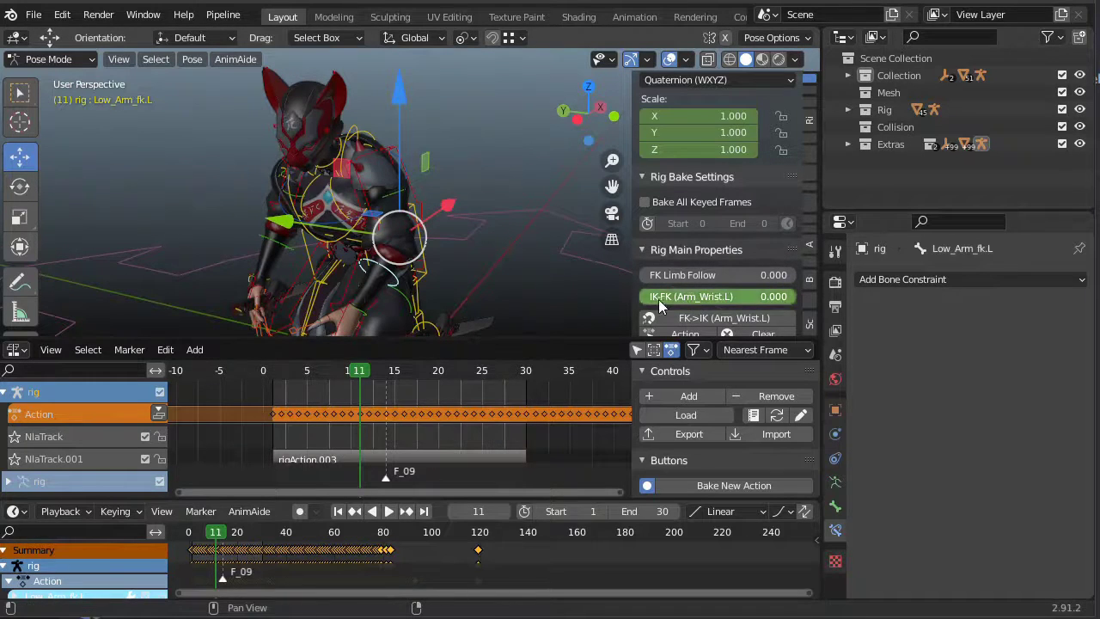
scroll(658, 299, down, 2)
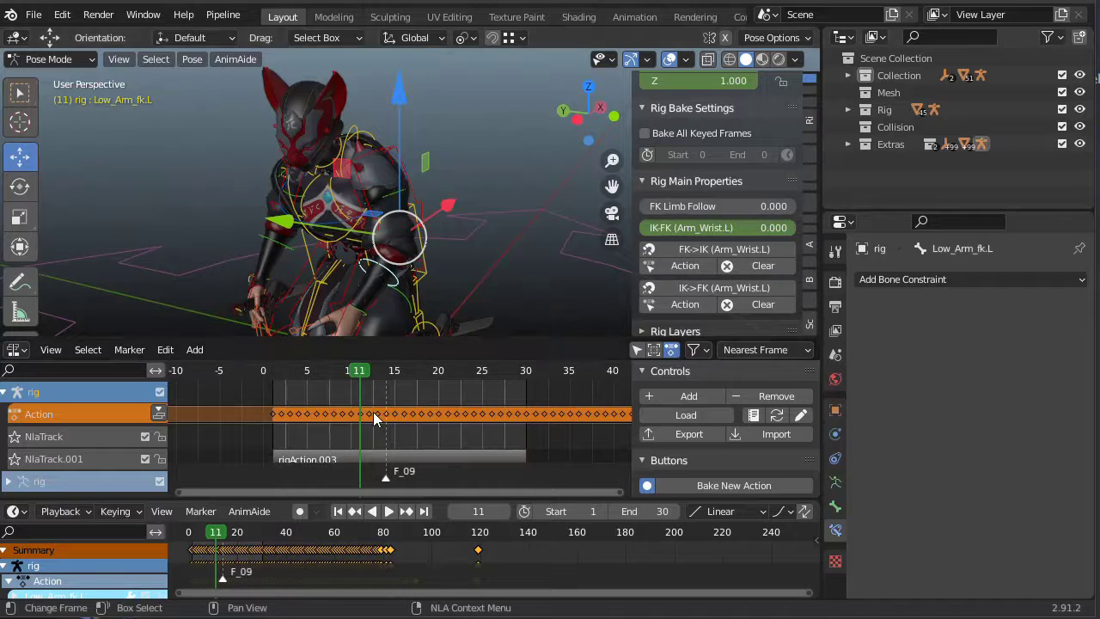
key(space)
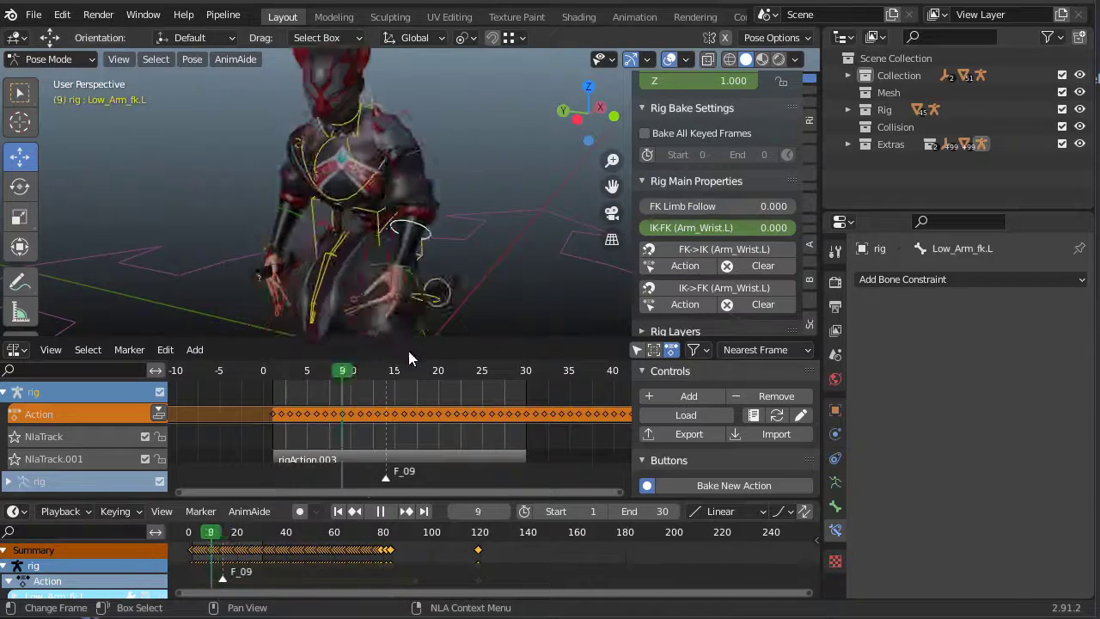
key(Escape)
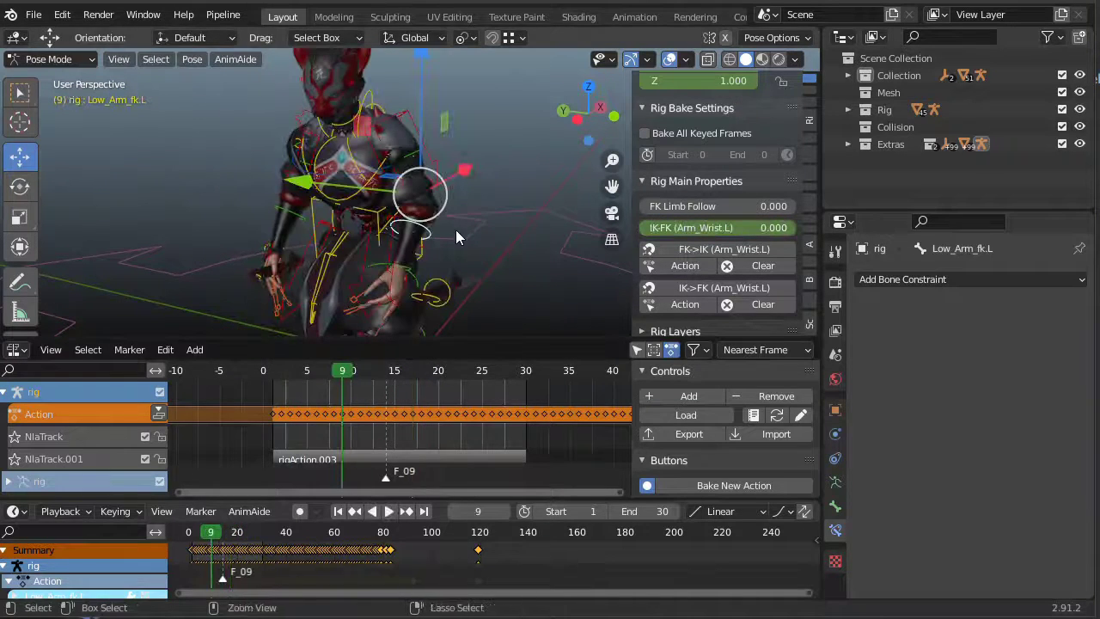
Step: Undo the added NLA track, the frame changes and the assignment of Action to the rig
key(ctrl+z)
key(ctrl+z)
key(ctrl+z)
key(ctrl+z)
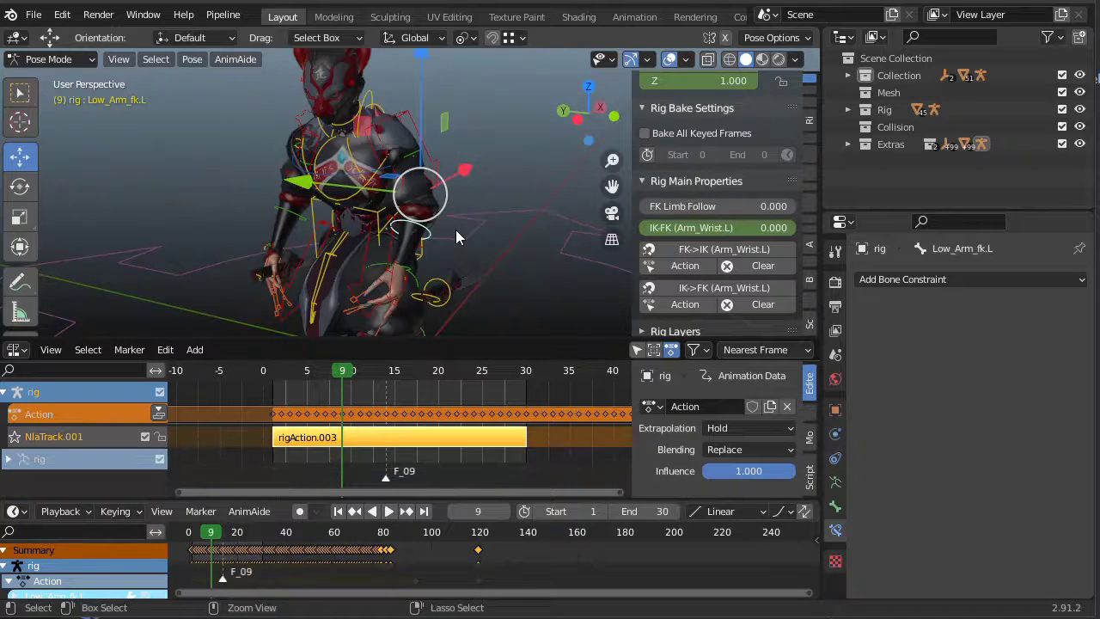
key(ctrl+z)
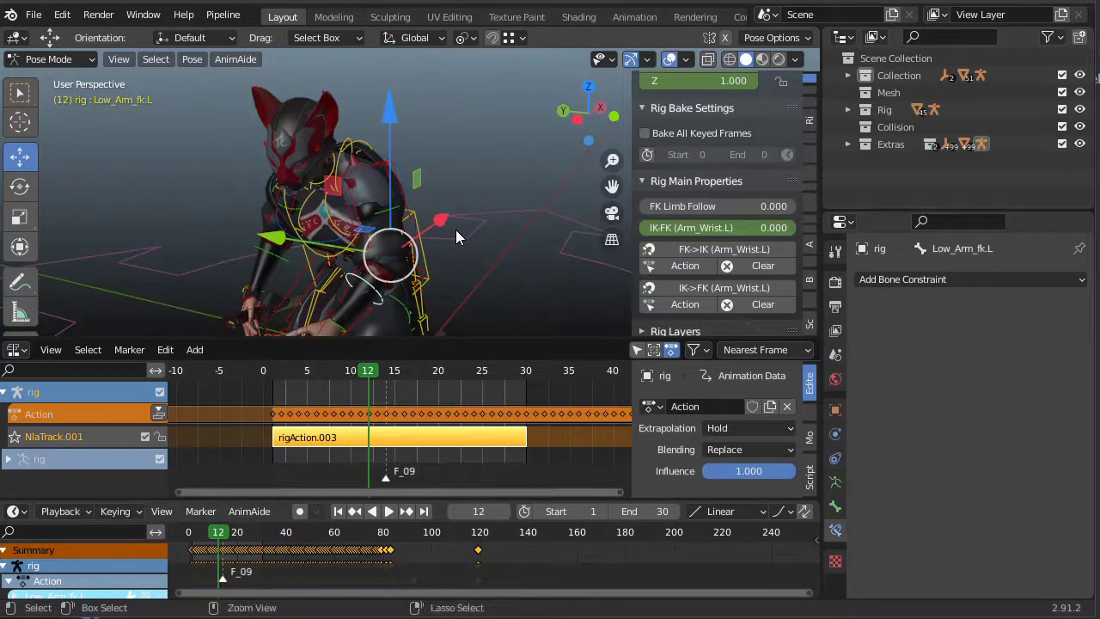
key(ctrl+z)
key(ctrl+z)
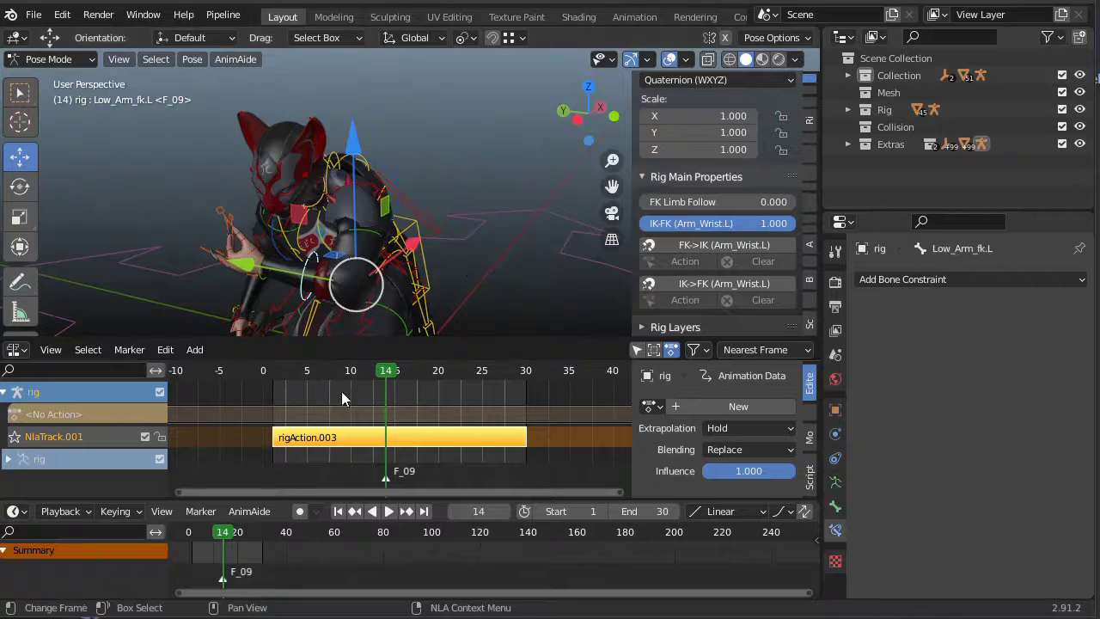
Step: Enter tweak mode on the rigAction.003 strip and move the playhead to frame 12
key(Tab)
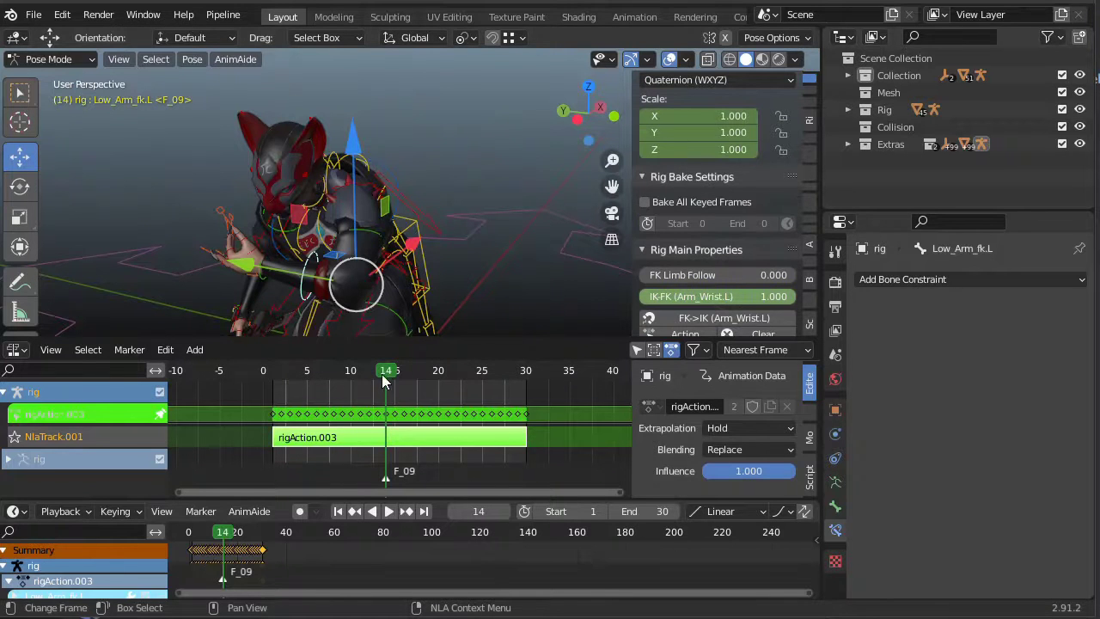
key(space)
mouse_move(384, 374)
mouse_down()
mouse_move(303, 383)
mouse_move(404, 380)
mouse_move(311, 377)
mouse_move(368, 371)
mouse_up()
Step: Select the F_Meta_Pinky.L bone and switch the Nonlinear Animation area to a Graph Editor with the bone's channels expanded
middle_drag(281, 293, 327, 293)
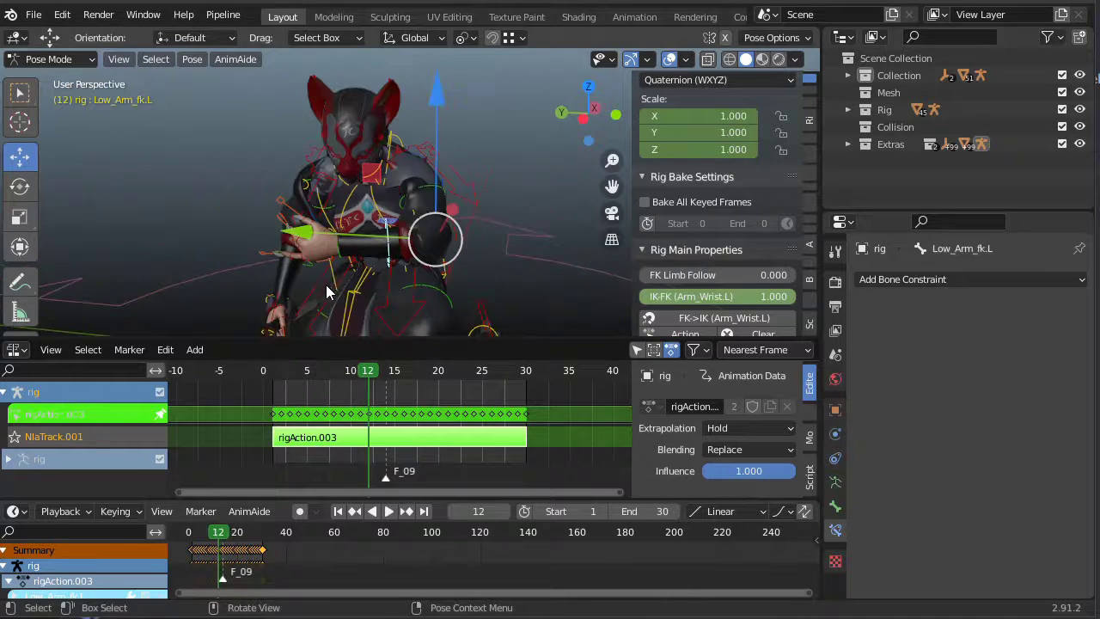
click(329, 260)
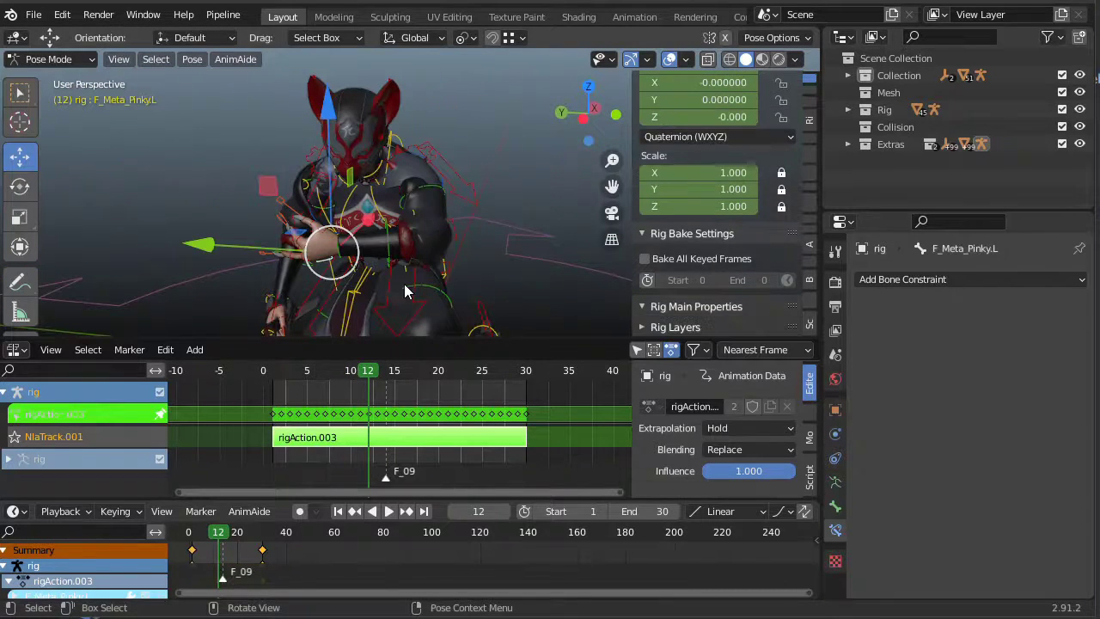
click(23, 350)
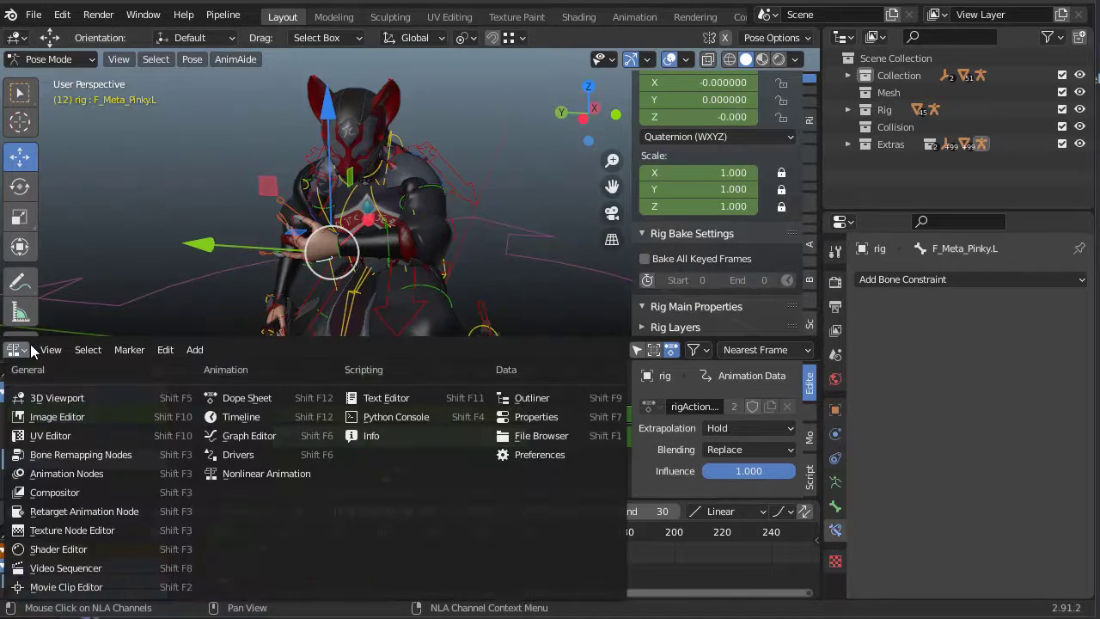
click(16, 353)
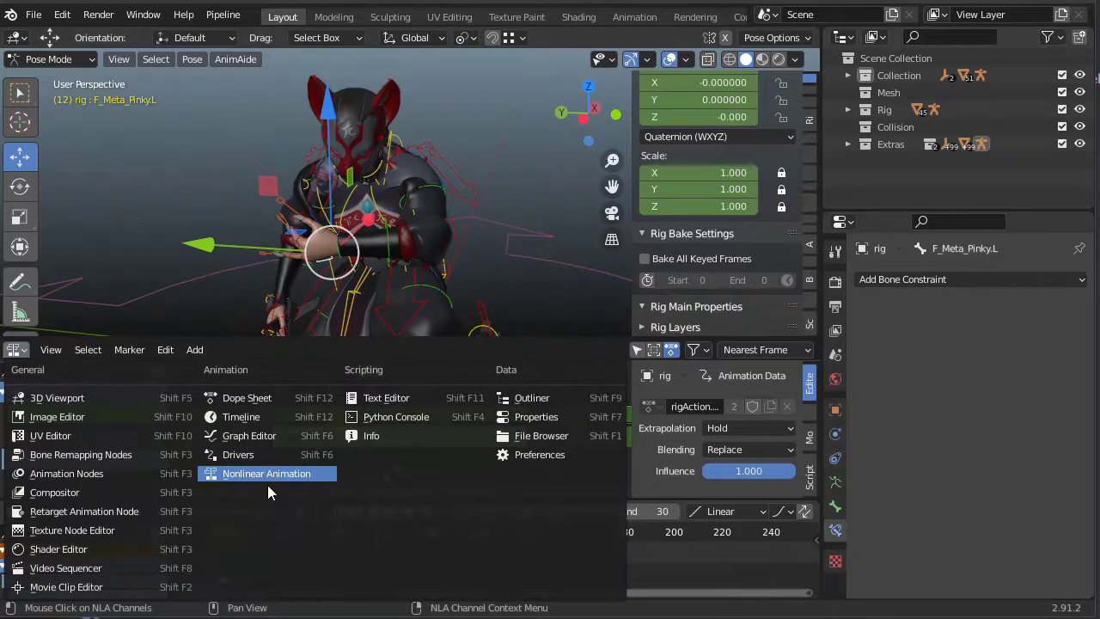
click(265, 438)
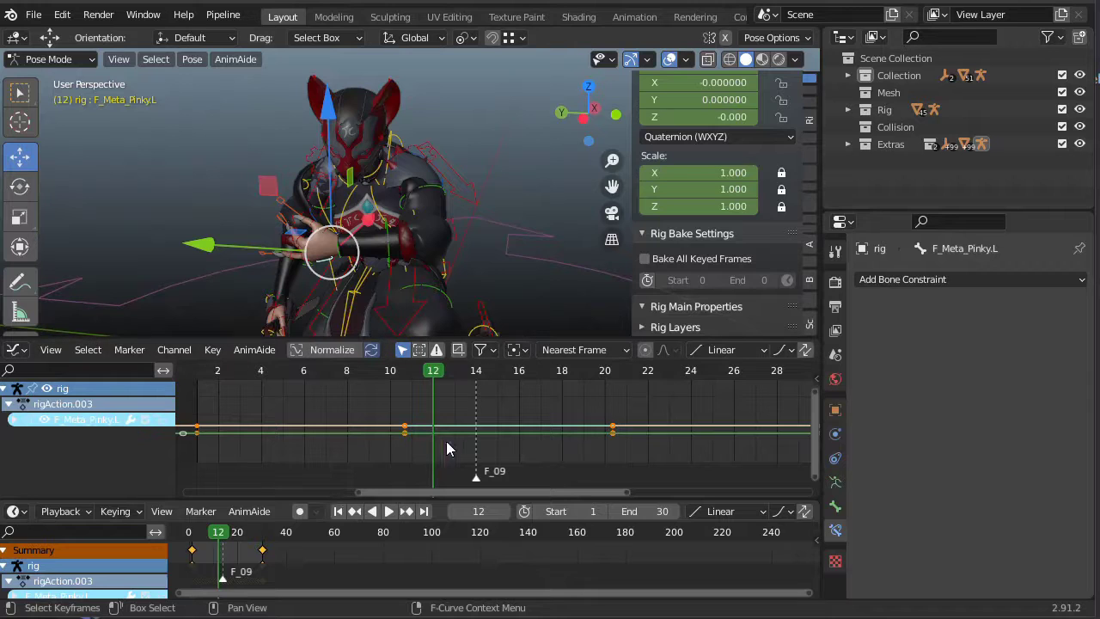
click(14, 420)
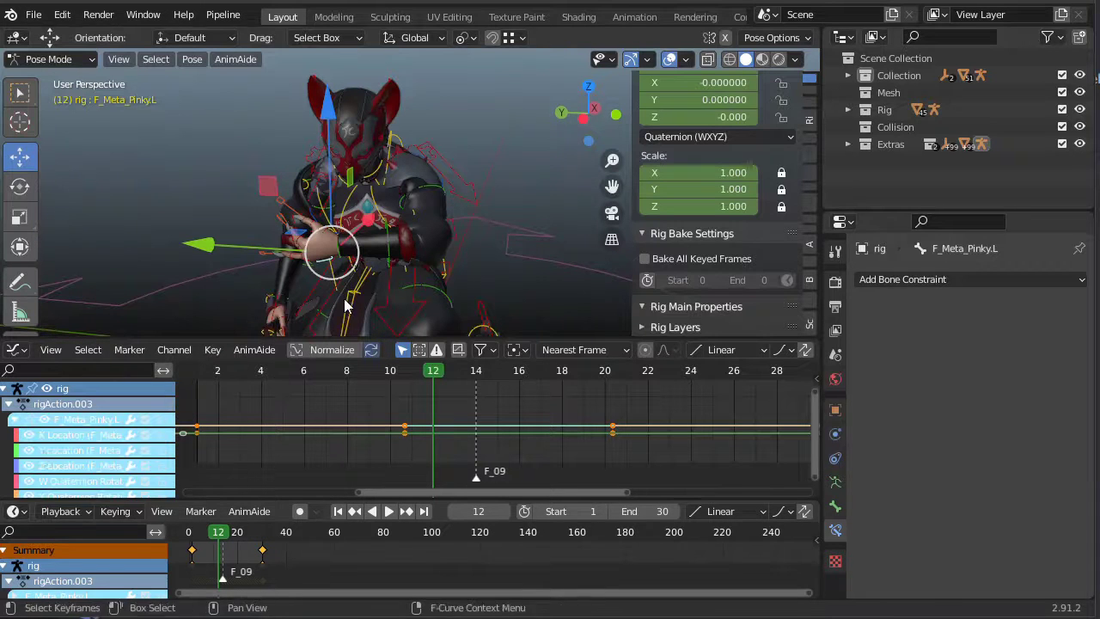
Step: Undo the last change on the left hand and select the Arm_Wrist_ik.L control instead
drag(322, 258, 343, 286)
key(ctrl+z)
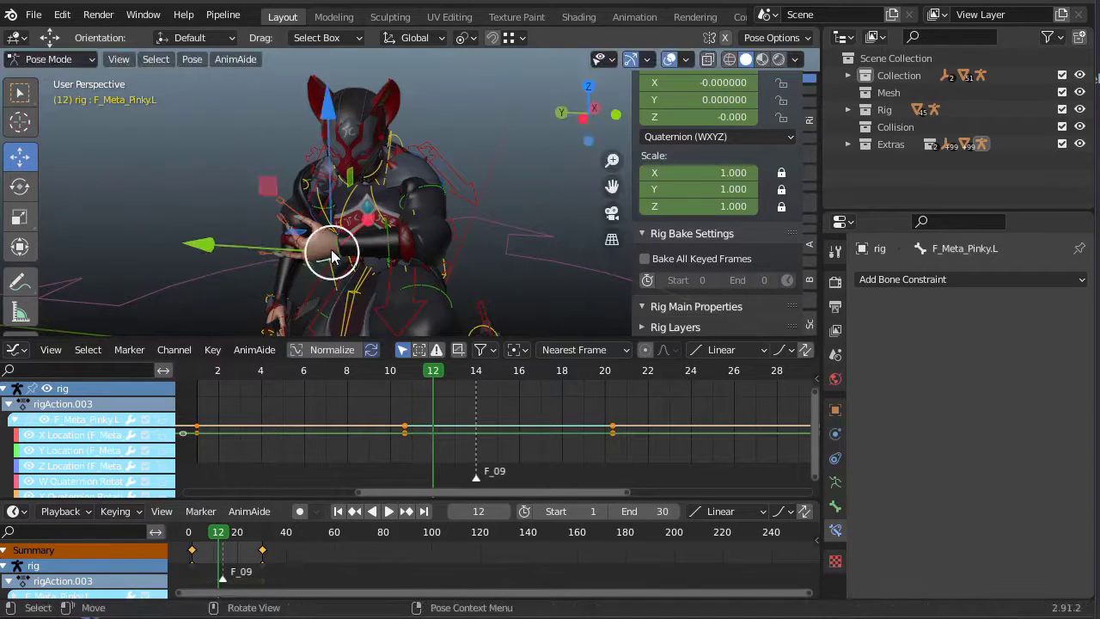
middle_drag(572, 142, 343, 172)
middle_drag(423, 172, 475, 231)
click(486, 235)
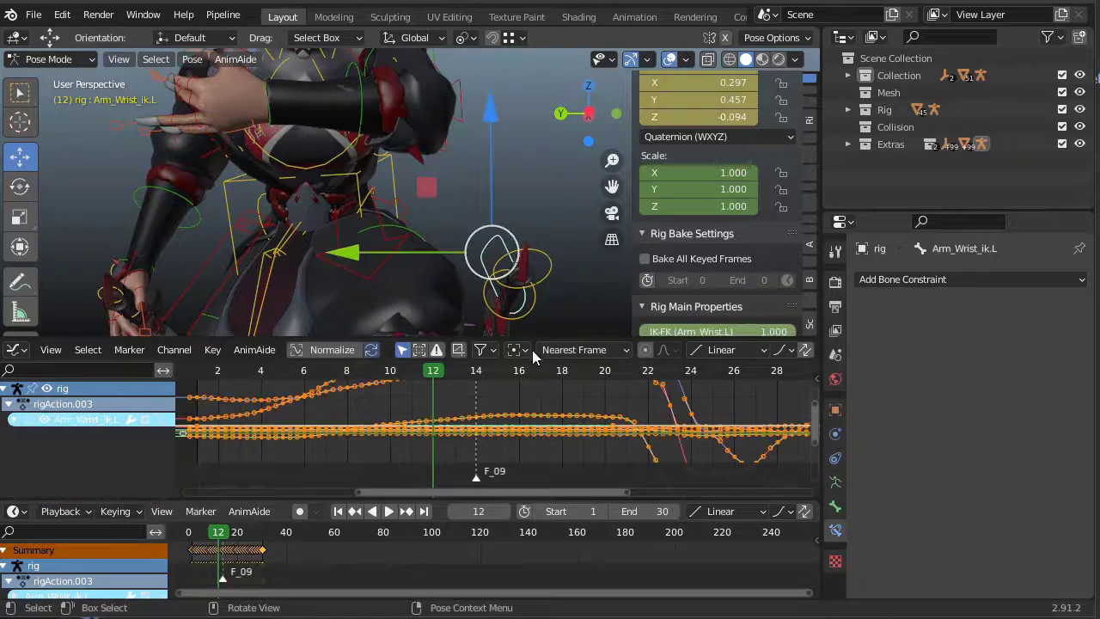
Step: Play the animation to compare the left IK wrist control with the FK arm, stopping at frame 14
scroll(579, 258, down, 2)
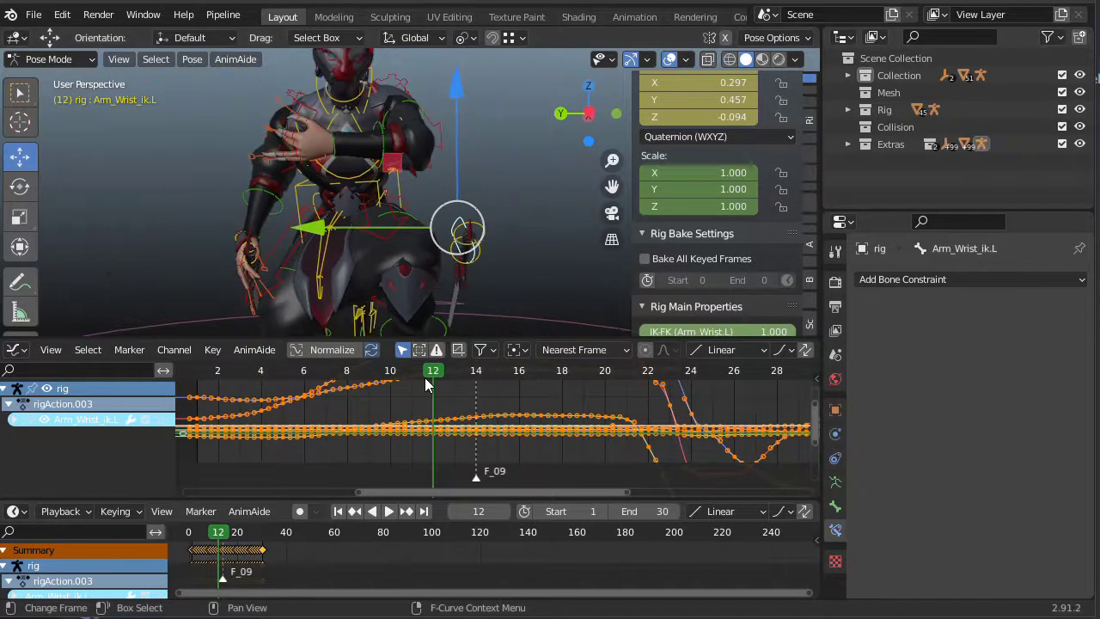
key(space)
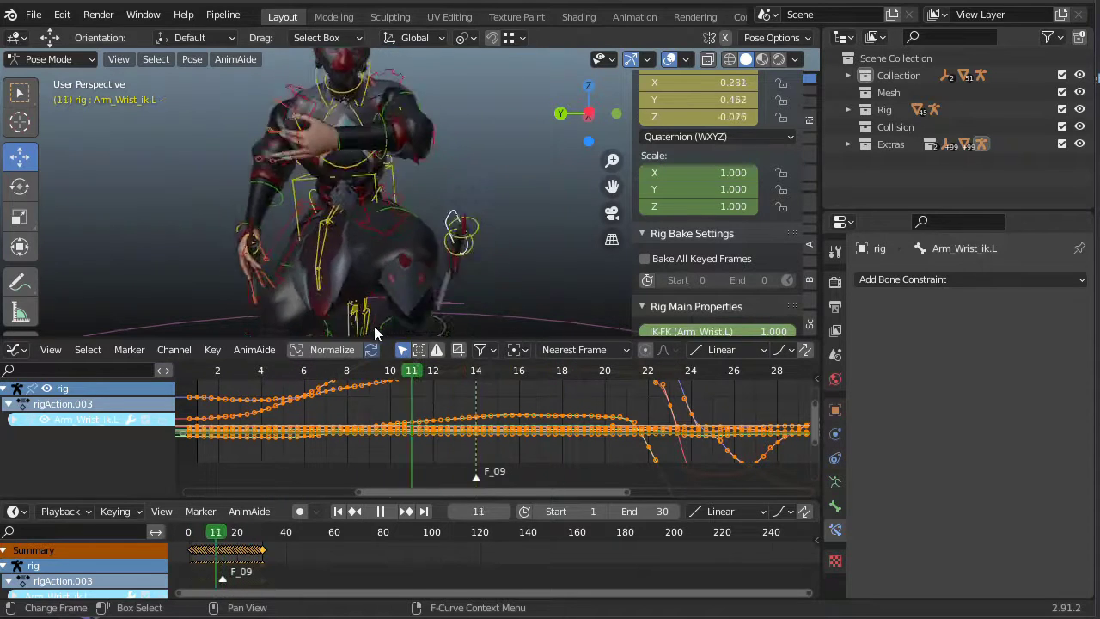
key(space)
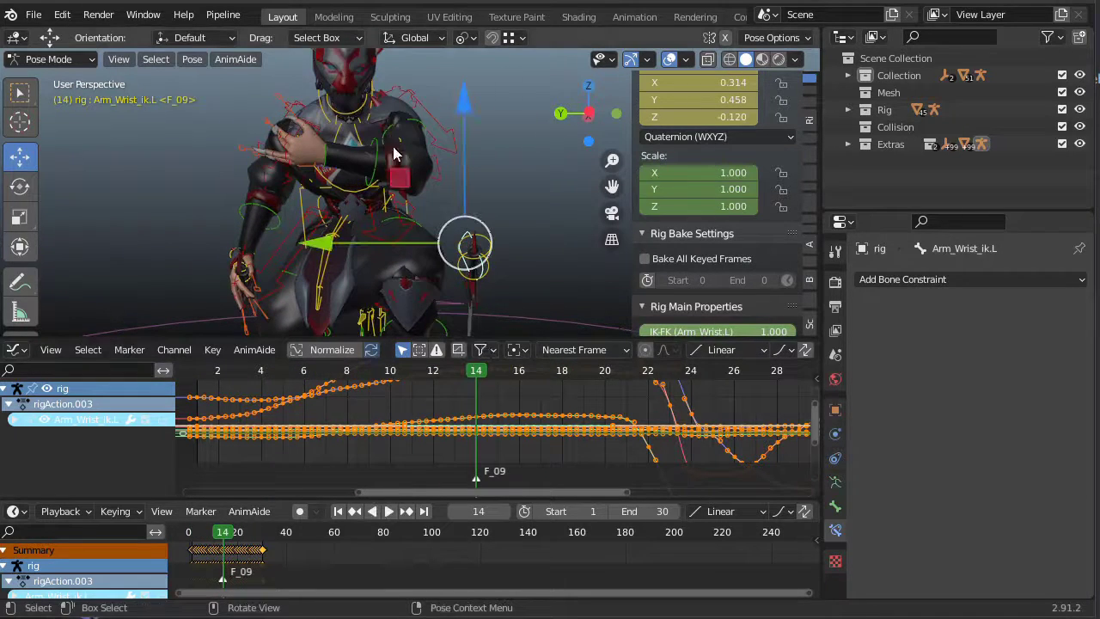
middle_drag(495, 247, 291, 231)
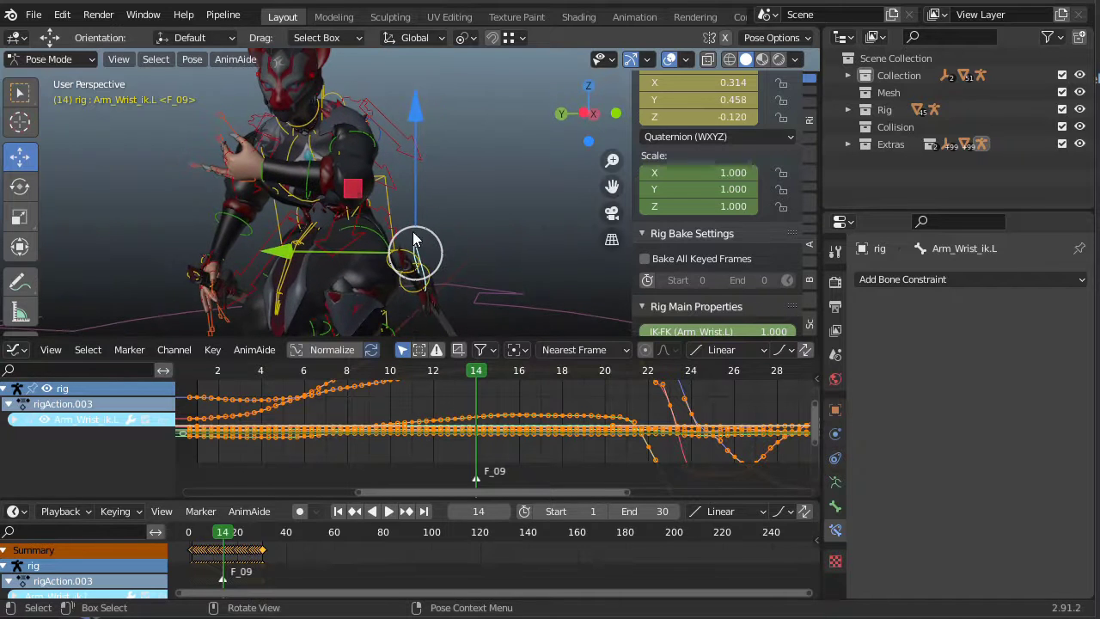
Step: Switch the Graph Editor area back to Nonlinear Animation, and exit and re-enter tweak mode on the rigAction.003 strip
click(16, 349)
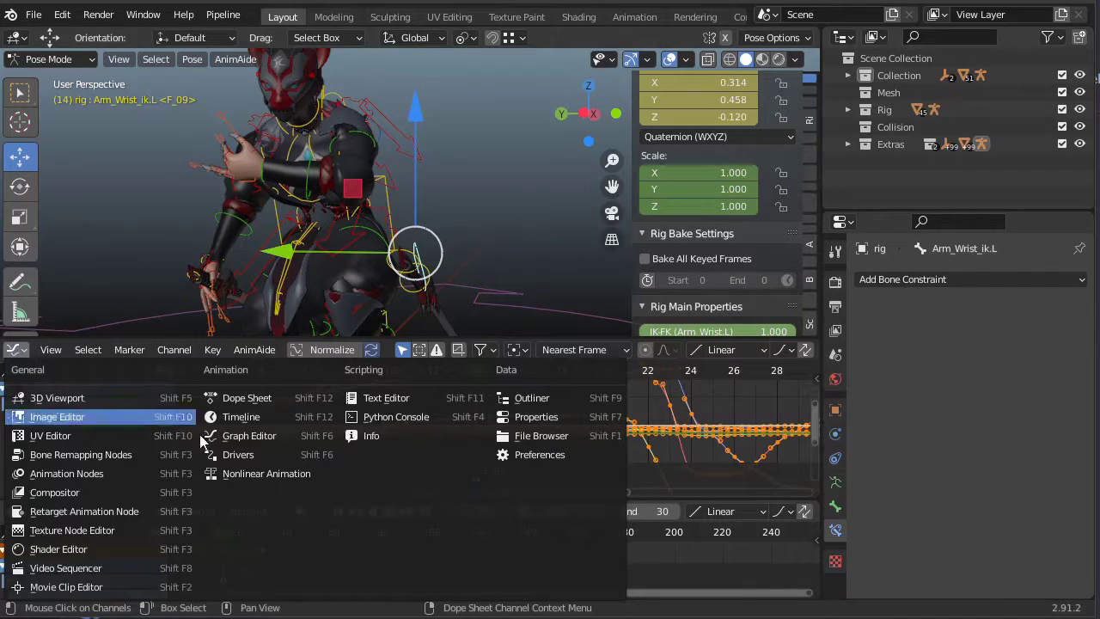
click(264, 475)
key(Tab)
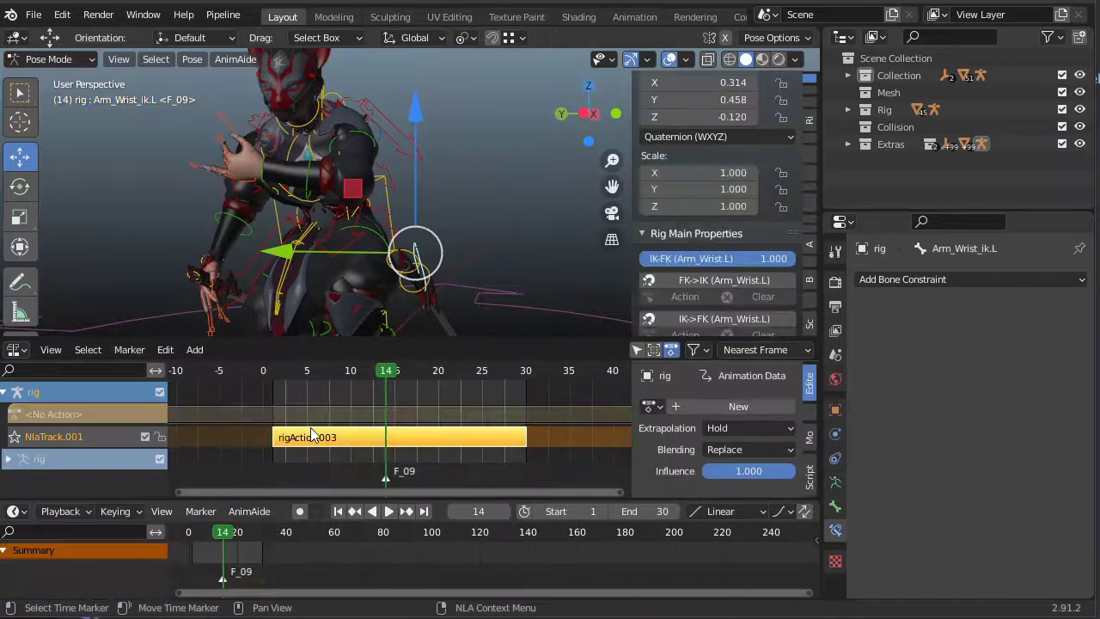
key(Tab)
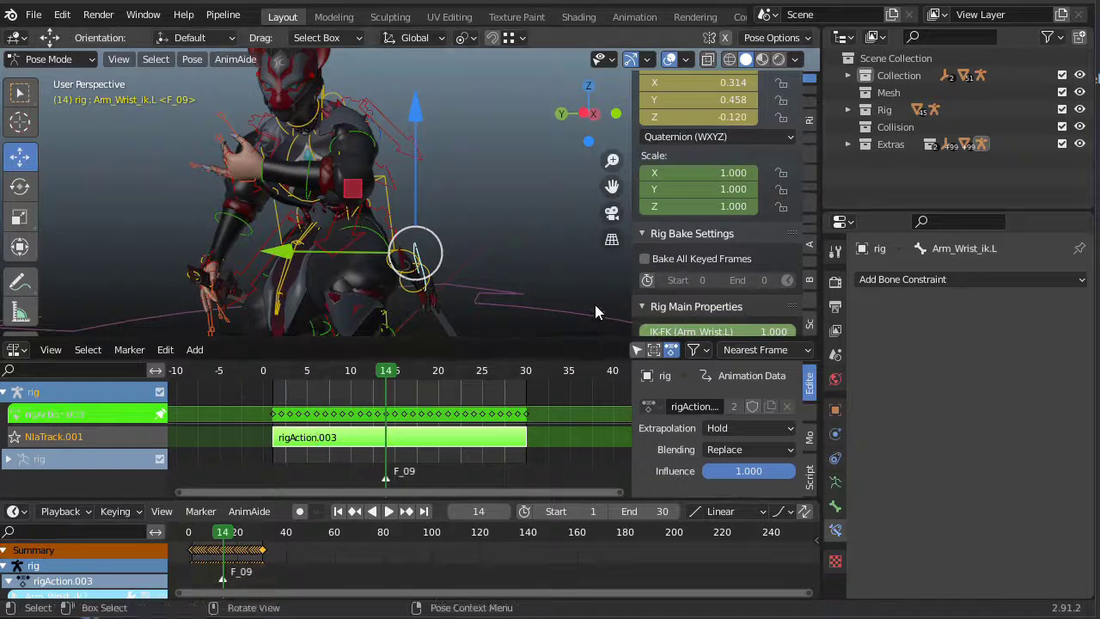
Step: Enlarge the 3D viewport and run the IK->FK (Arm_Wrist.L) snap on the left arm at frame 14
drag(584, 341, 587, 427)
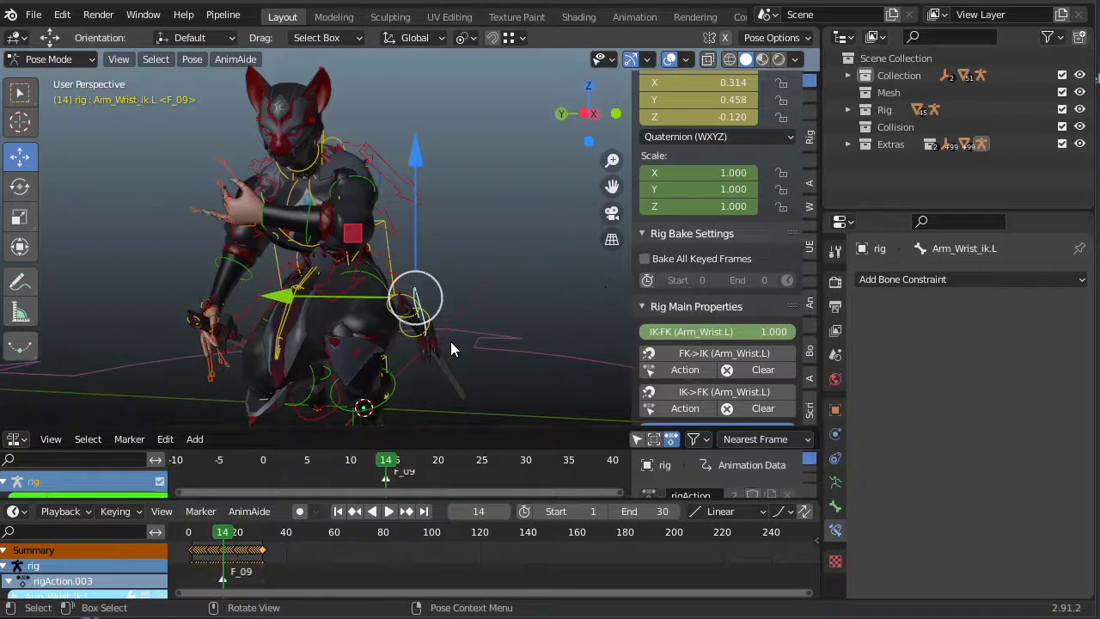
scroll(455, 349, down, 2)
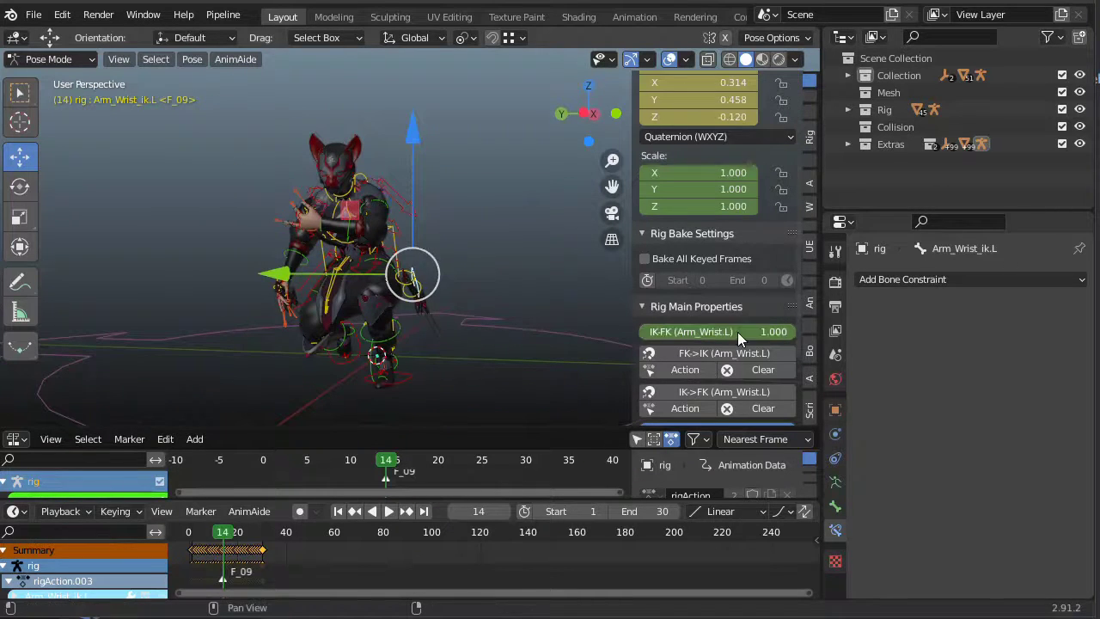
click(710, 394)
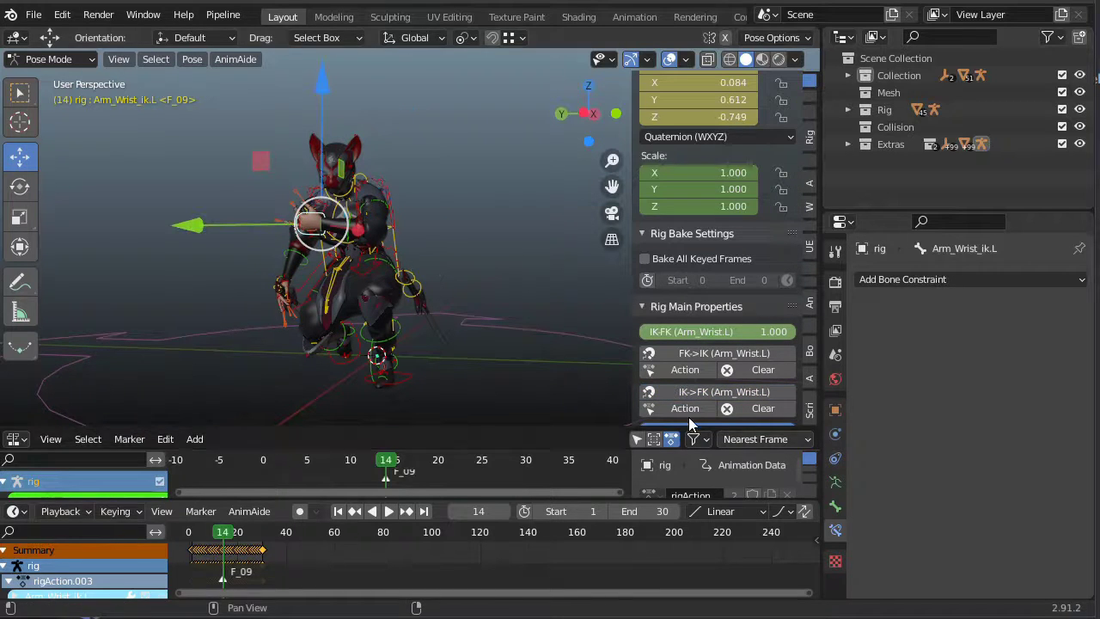
Step: Apply the IK->FK (Arm_Wrist.L) snap to the action's keyframes and play the animation, stopping at frame 15
click(687, 409)
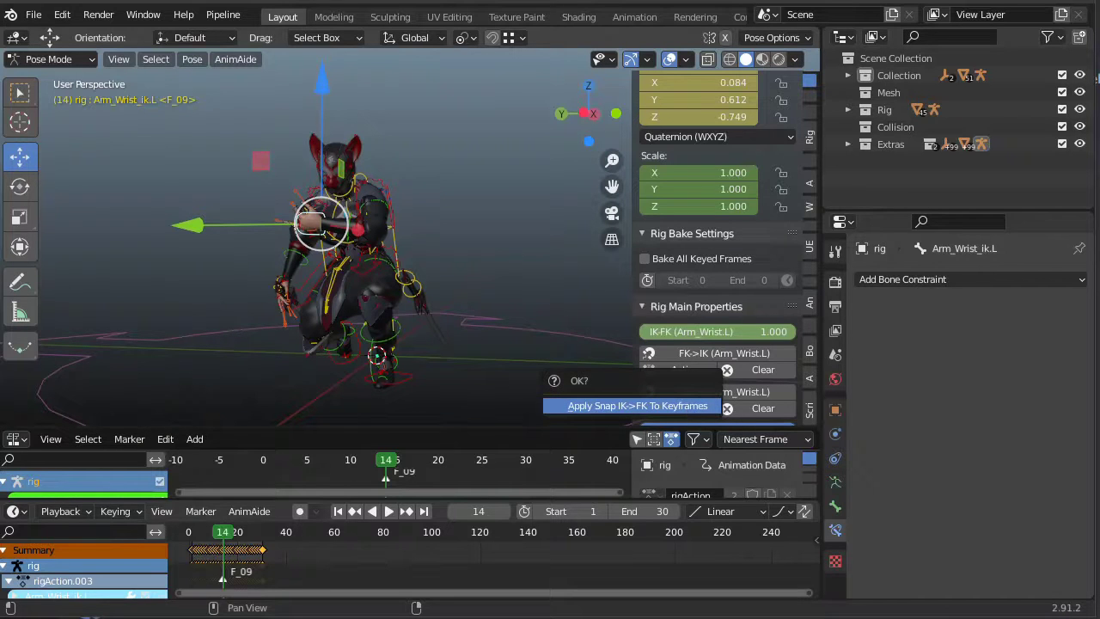
click(638, 405)
click(388, 511)
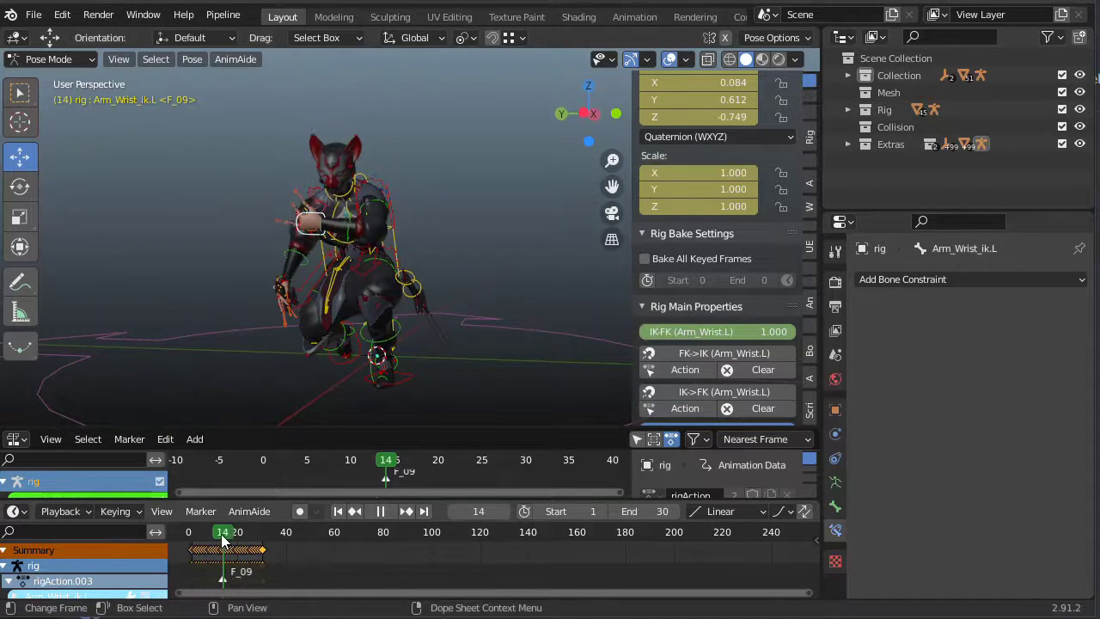
mouse_move(221, 532)
mouse_down()
mouse_move(188, 534)
mouse_move(275, 537)
mouse_move(200, 529)
mouse_up()
key(space)
Step: Clear all keyframes from the left arm's IK-FK (Arm_Wrist.L) property
right_click(687, 317)
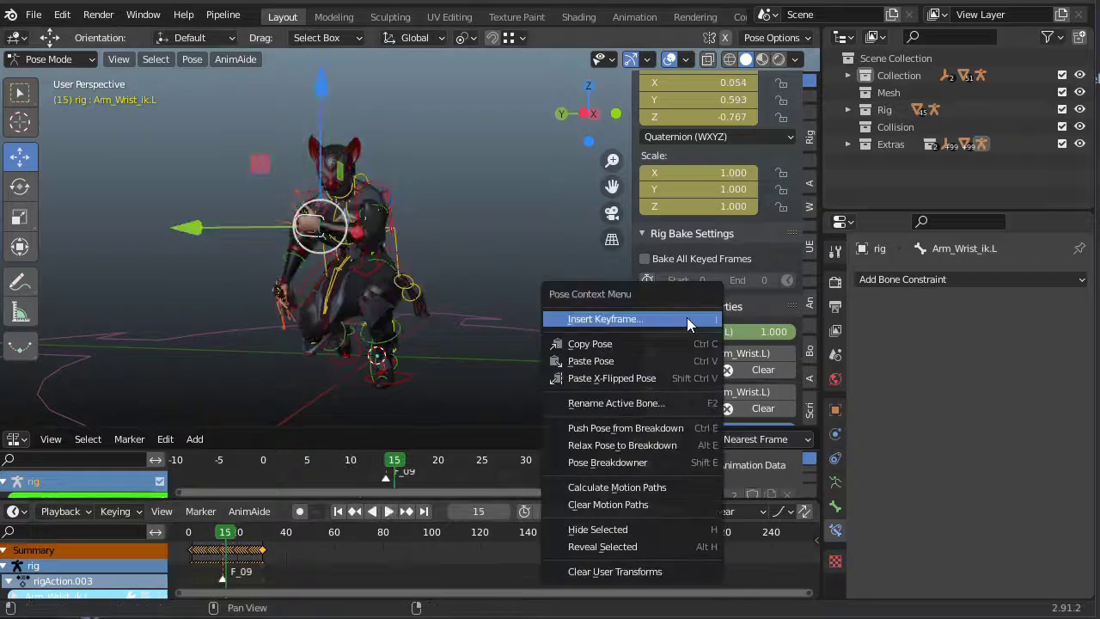
right_click(764, 332)
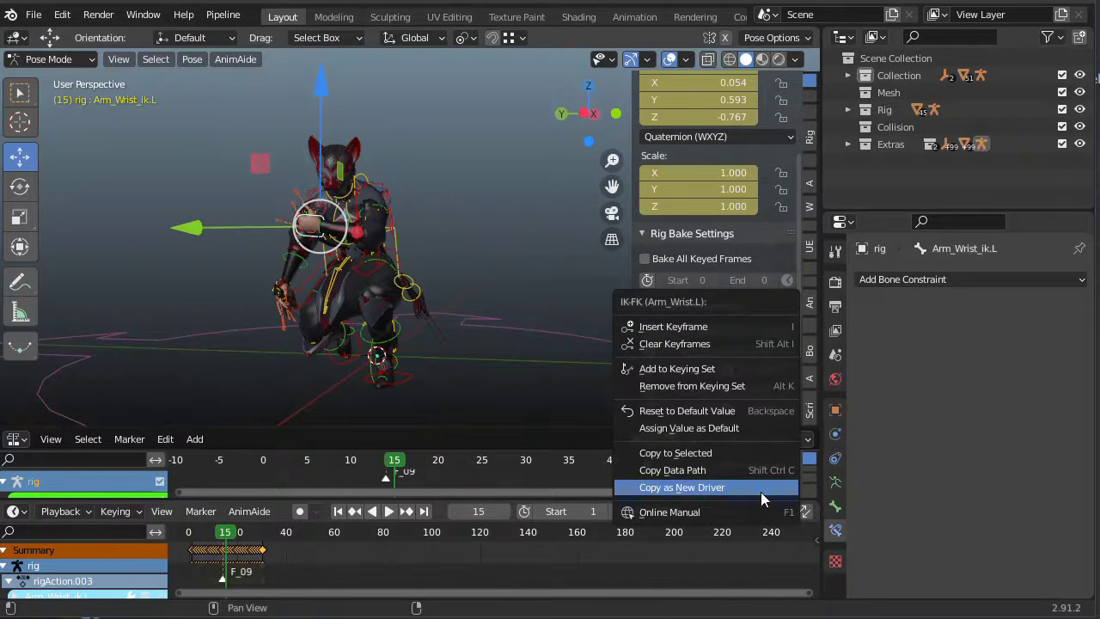
click(746, 350)
Step: Scrub through the animation to frame 13 and examine the left arm's motion and pose from another angle
mouse_move(305, 477)
mouse_down()
mouse_move(309, 467)
mouse_move(253, 469)
mouse_up()
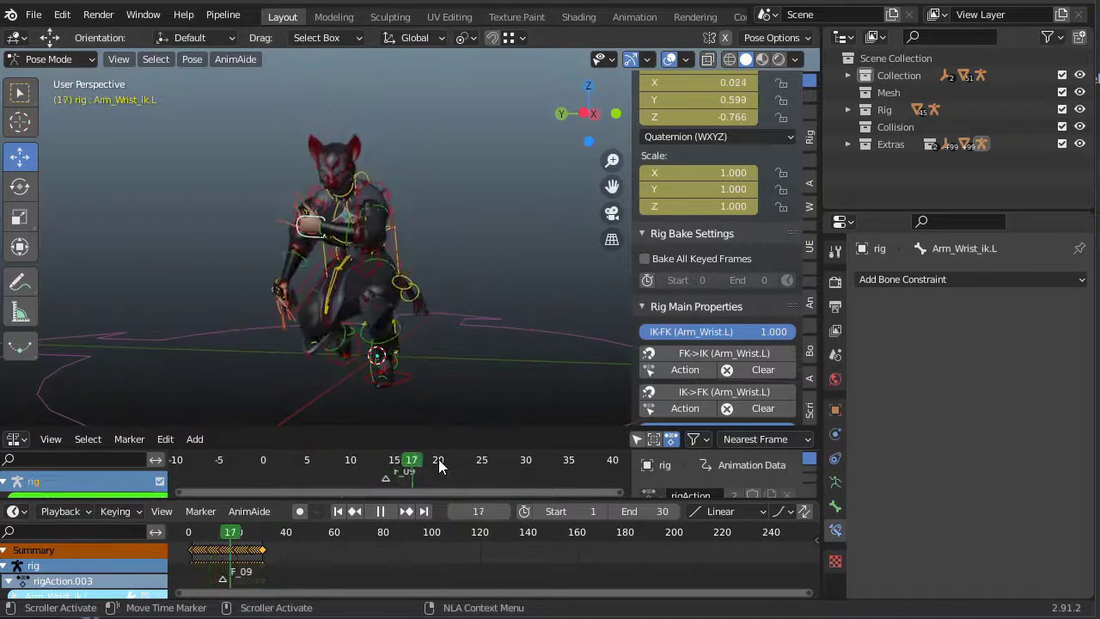
drag(498, 460, 358, 241)
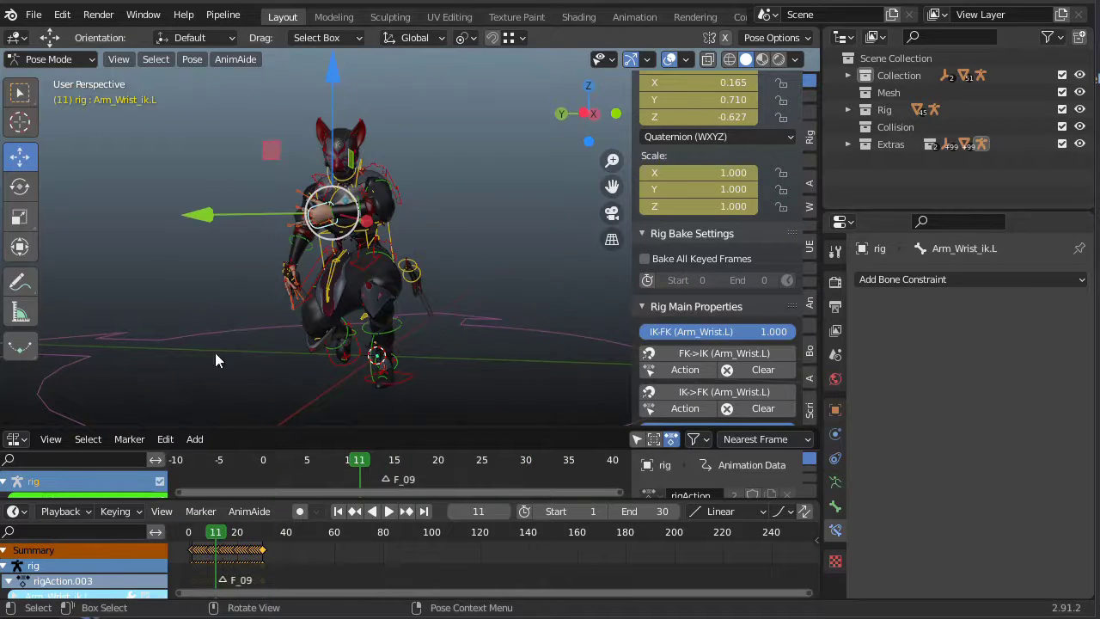
drag(295, 460, 378, 458)
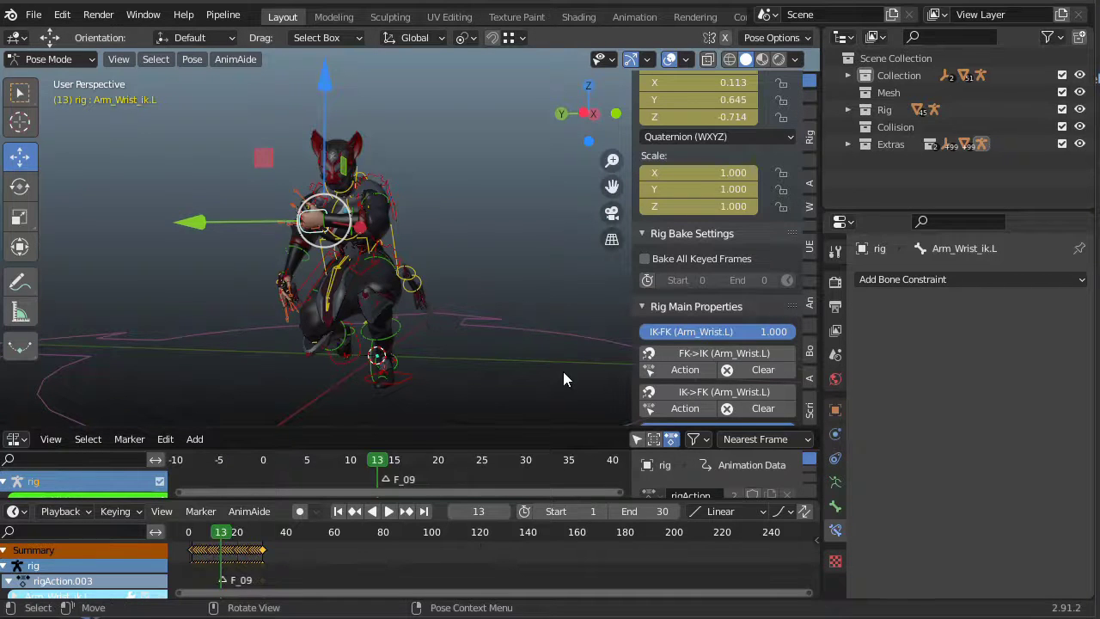
middle_drag(561, 375, 294, 439)
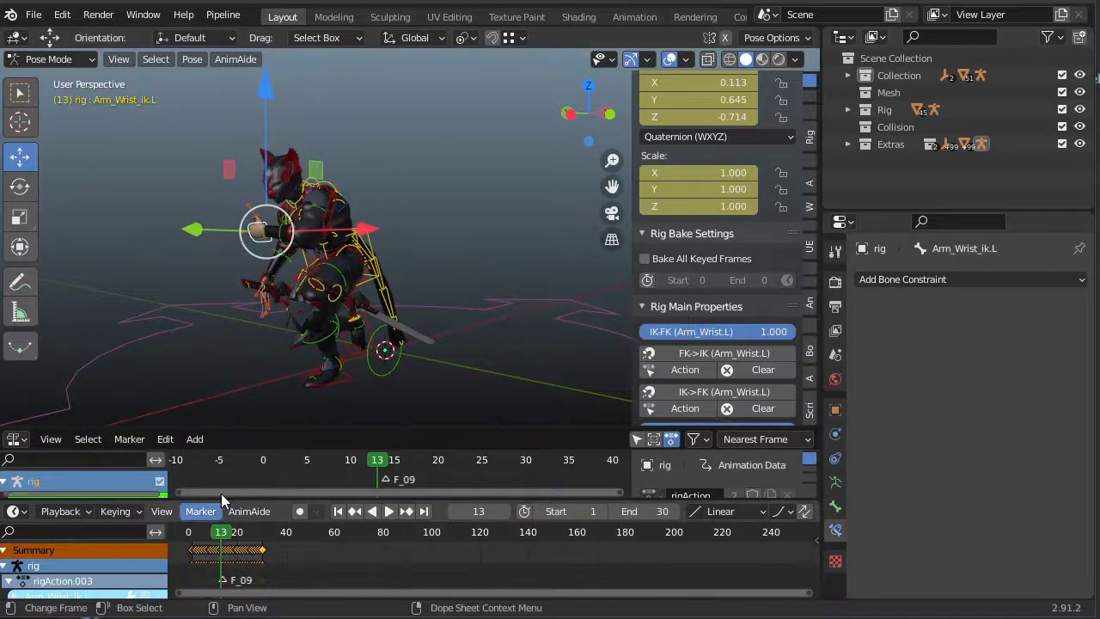
Step: Enlarge the Nonlinear Animation area and play back the rigAction.003 strip, stopping at frame 12
drag(260, 424, 261, 318)
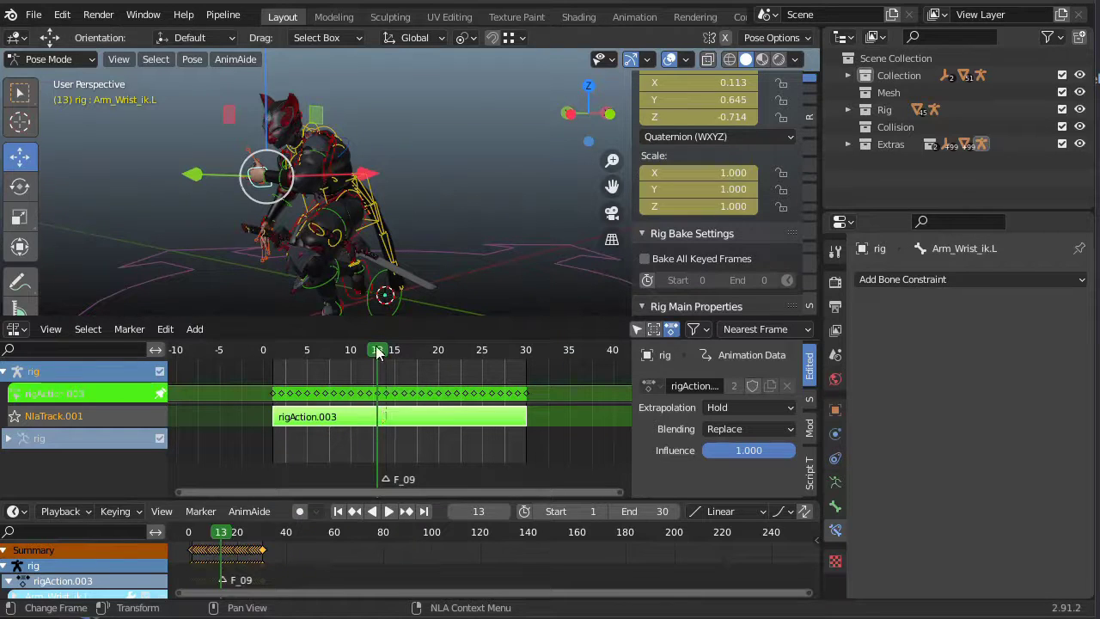
drag(377, 352, 356, 355)
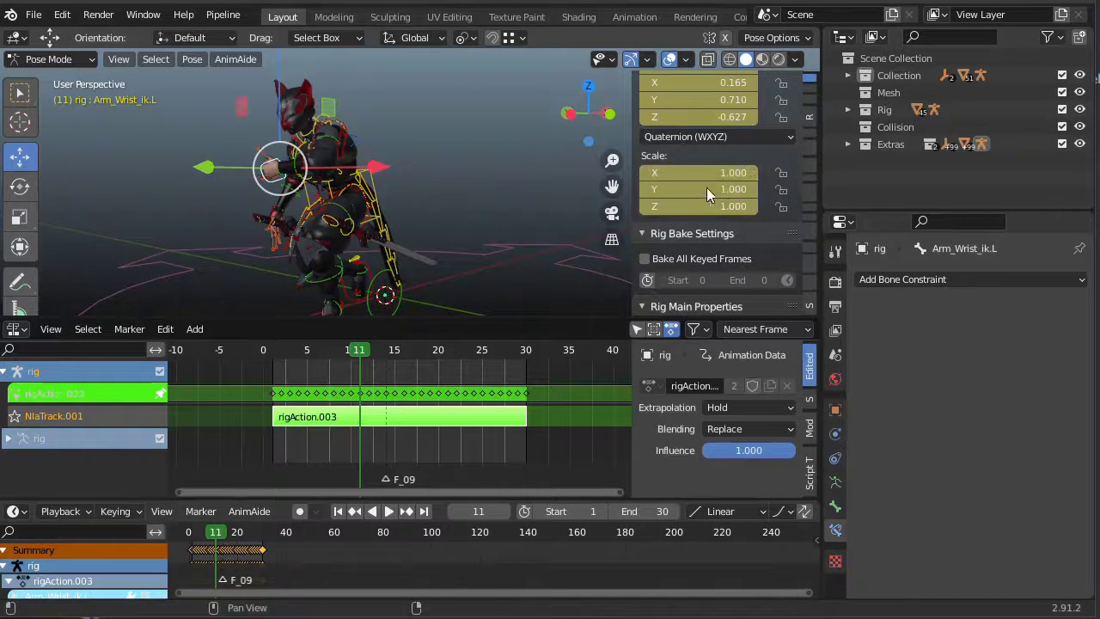
key(space)
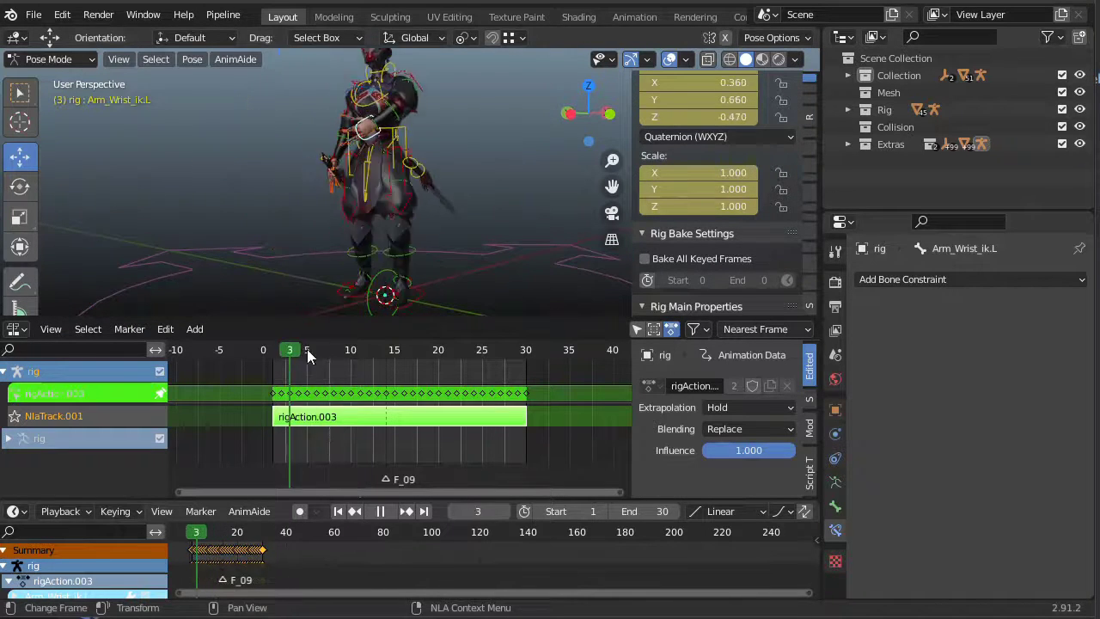
key(space)
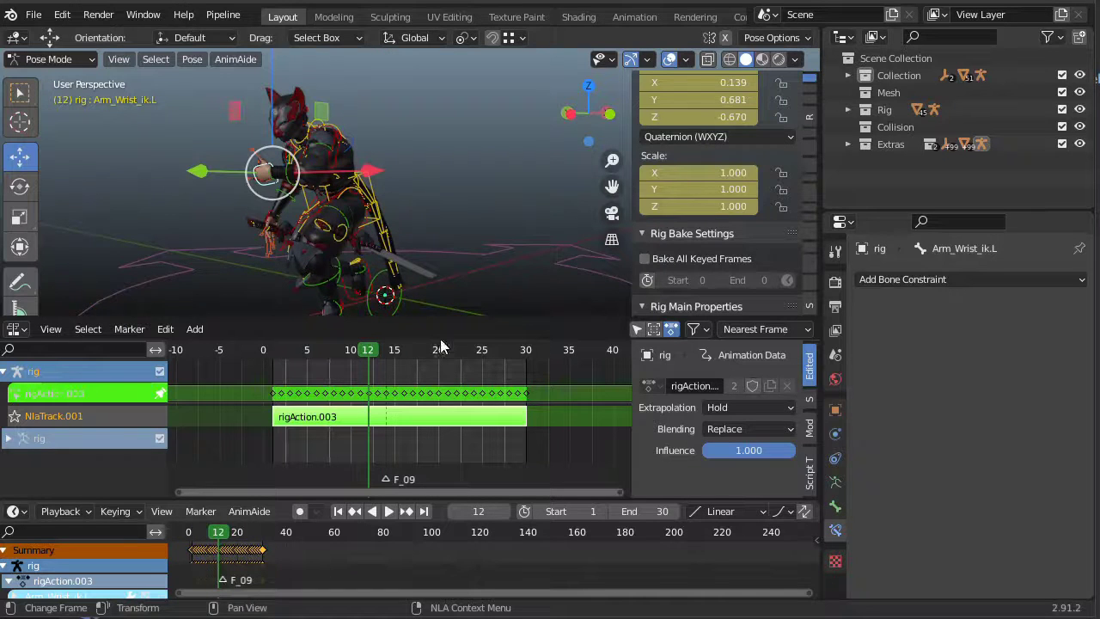